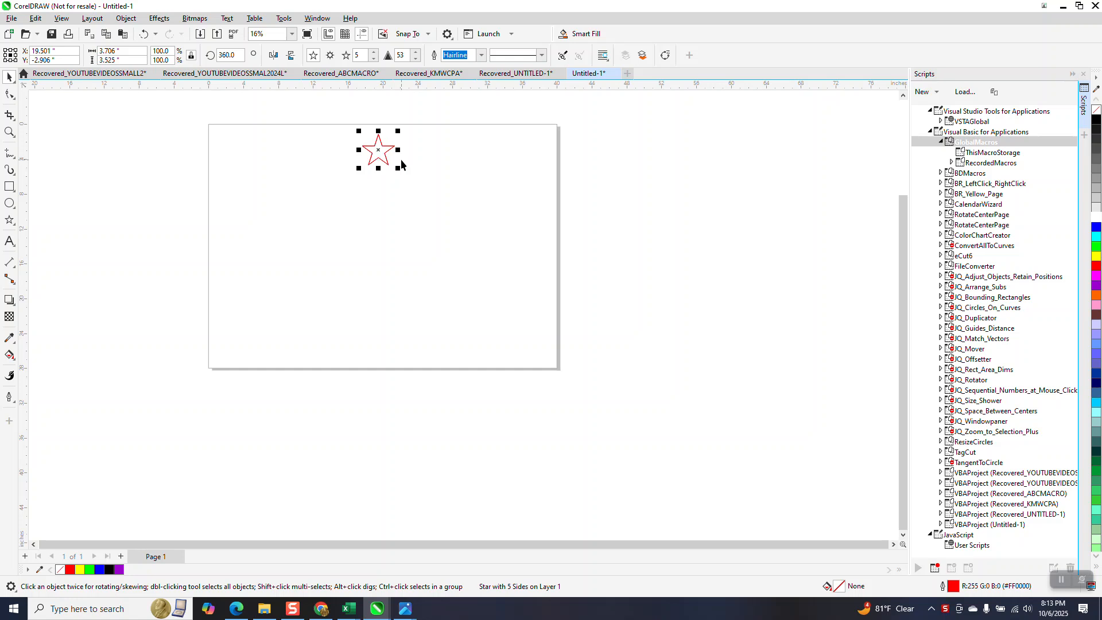
# Rotate the star 22.5° around its moved rotation centre, leaving a rotated copy.
pyautogui.click(374, 153)
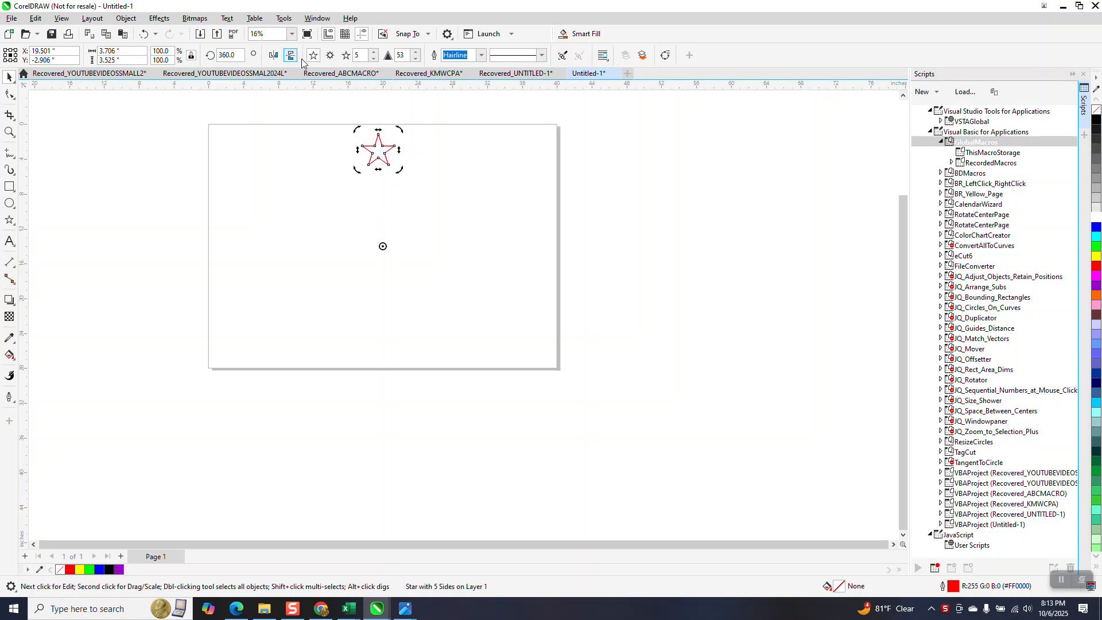
pyautogui.click(222, 56)
pyautogui.write('22.5')
pyautogui.press('Return')
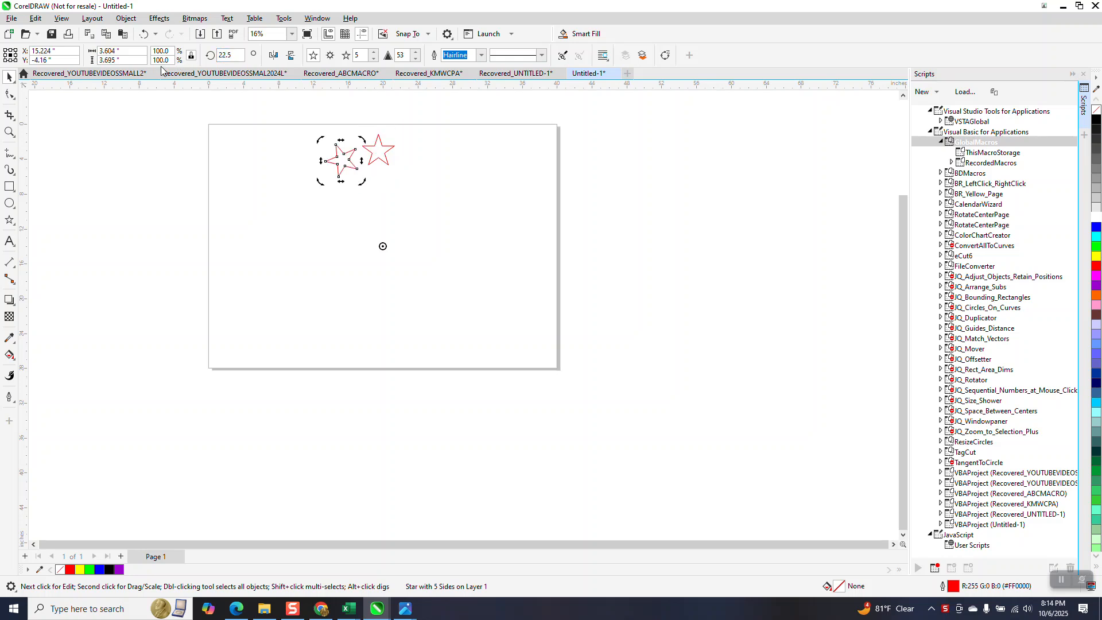
# Repeat the rotation six more times to build an arc of star copies.
pyautogui.hotkey('ctrl', 'r')
pyautogui.hotkey('ctrl', 'r')
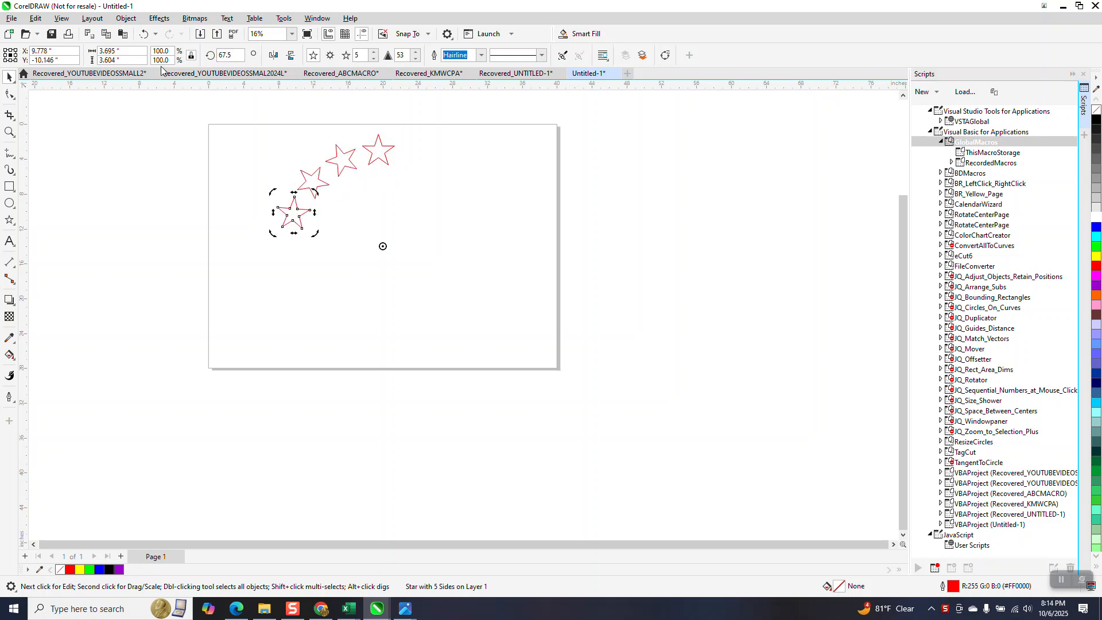
pyautogui.hotkey('ctrl', 'r')
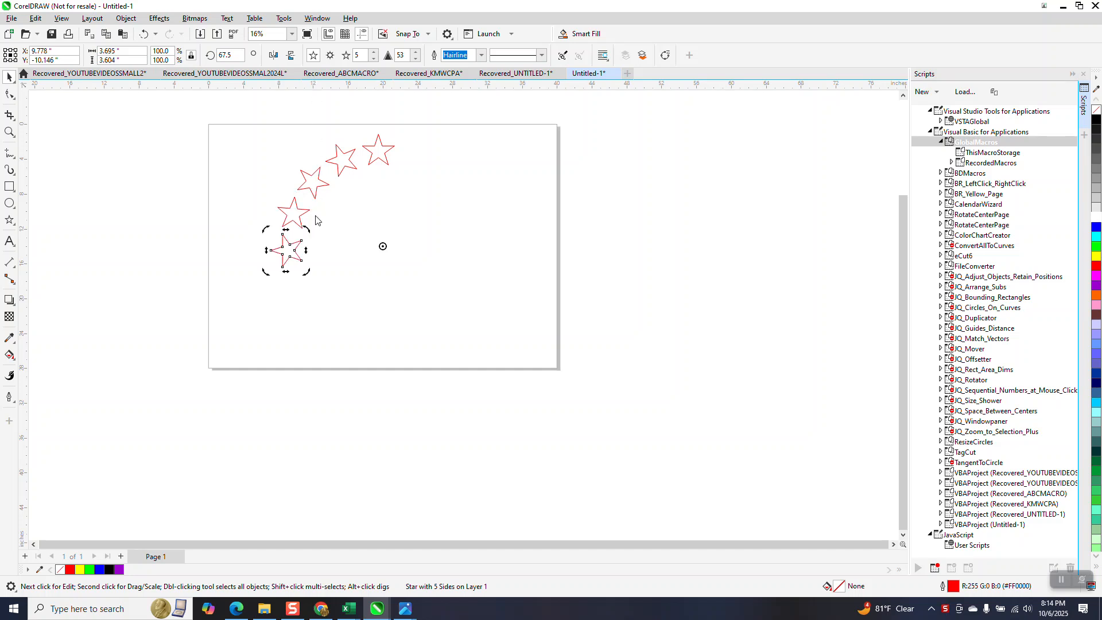
pyautogui.hotkey('ctrl', 'r')
pyautogui.hotkey('ctrl', 'r')
pyautogui.hotkey('ctrl', 'r')
pyautogui.hotkey('ctrl', 'r')
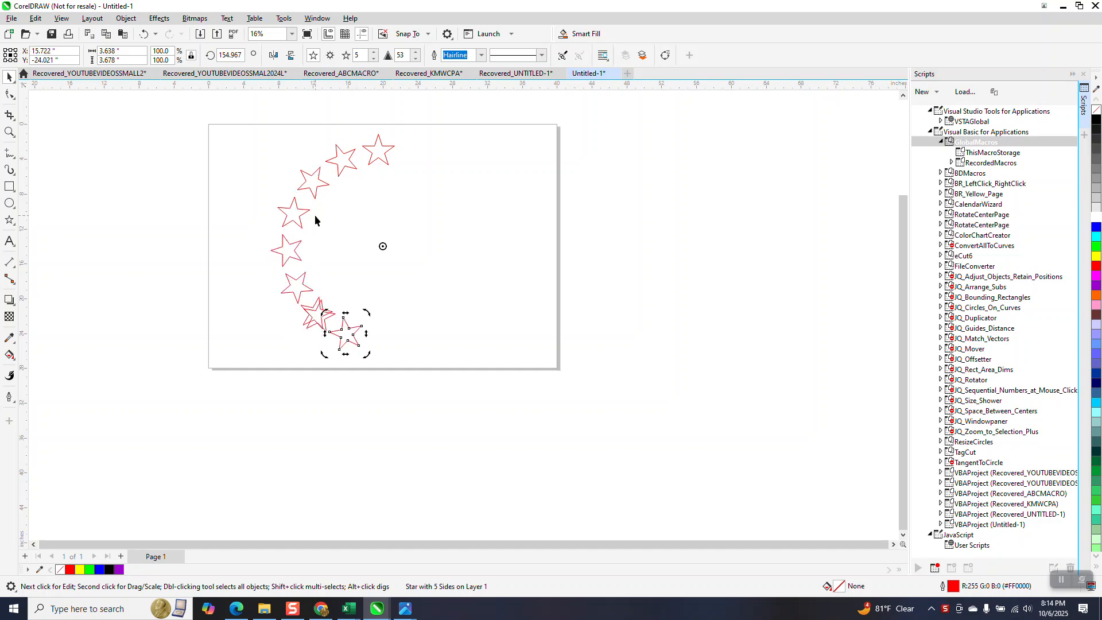
# Delete all the rotated star copies, keeping only the original star at the top.
pyautogui.press('Delete')
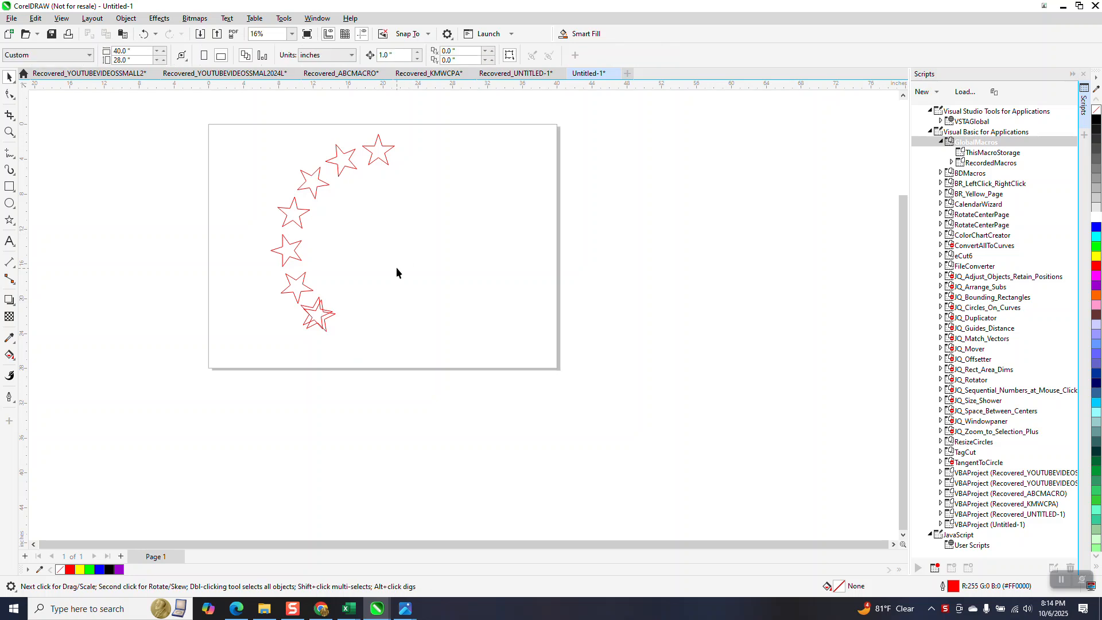
pyautogui.moveTo(285, 262); pyautogui.dragTo(390, 353)
pyautogui.press('Delete')
pyautogui.click(314, 311)
pyautogui.press('Delete')
pyautogui.click(300, 289)
pyautogui.press('Delete')
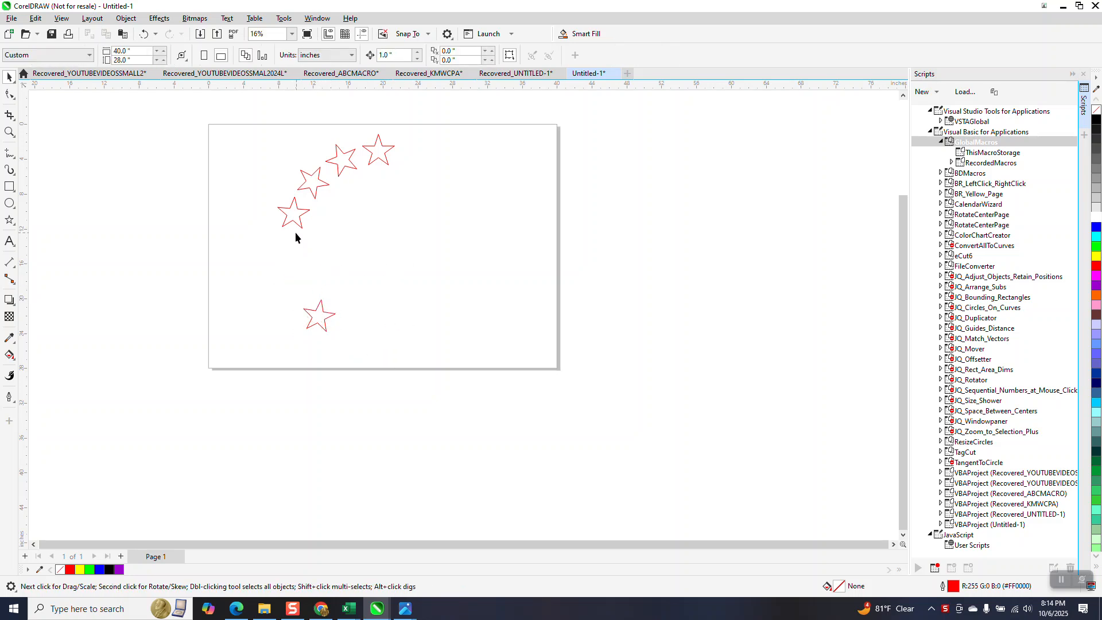
pyautogui.moveTo(276, 129); pyautogui.dragTo(363, 342)
pyautogui.press('Delete')
# Rotate the star about 197° around the page centre so it sits near the bottom edge, then deselect it.
pyautogui.click(381, 150)
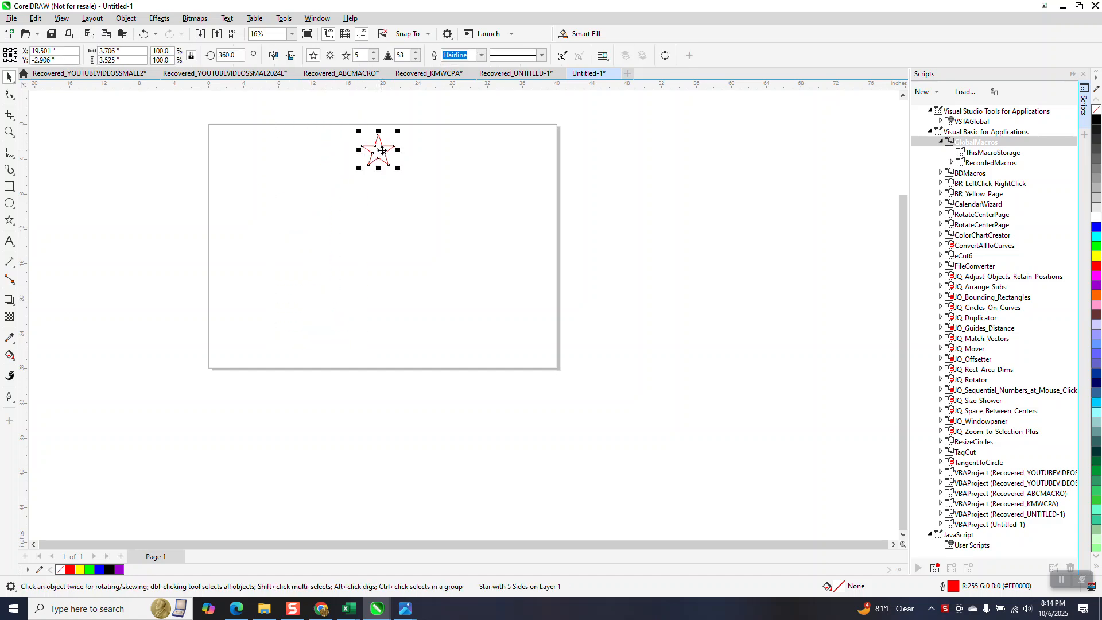
pyautogui.click(382, 150)
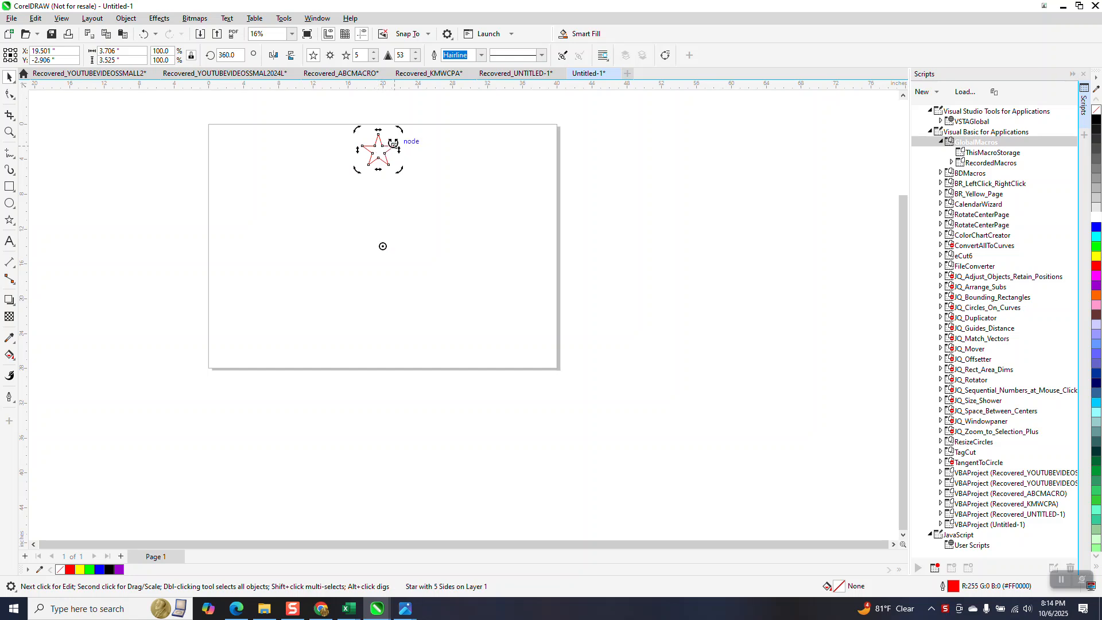
pyautogui.moveTo(401, 130); pyautogui.dragTo(388, 310)
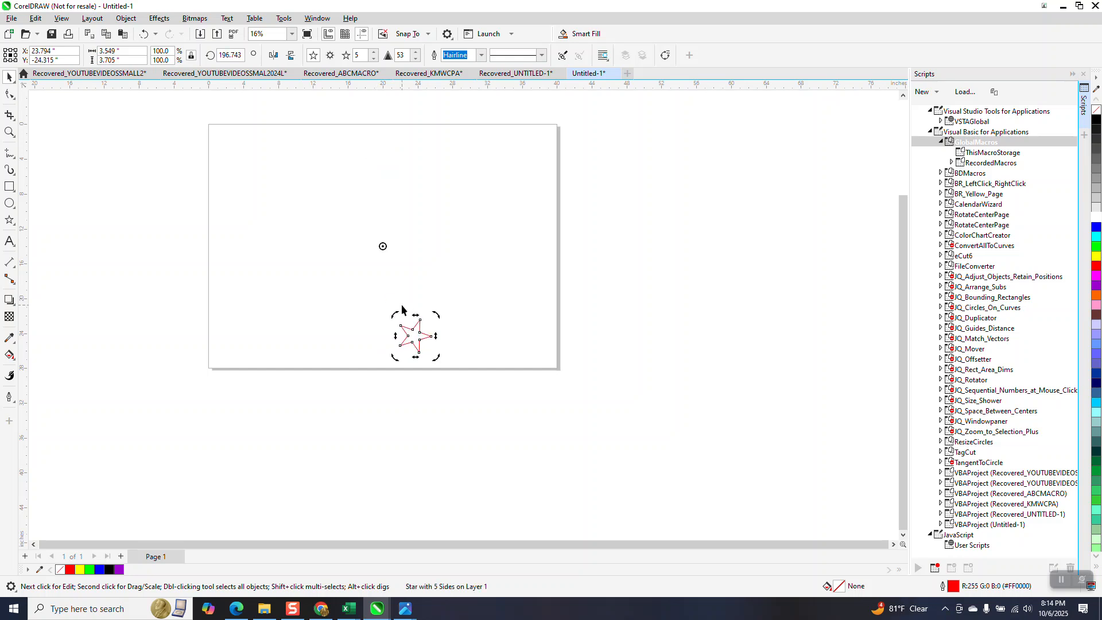
pyautogui.click(509, 236)
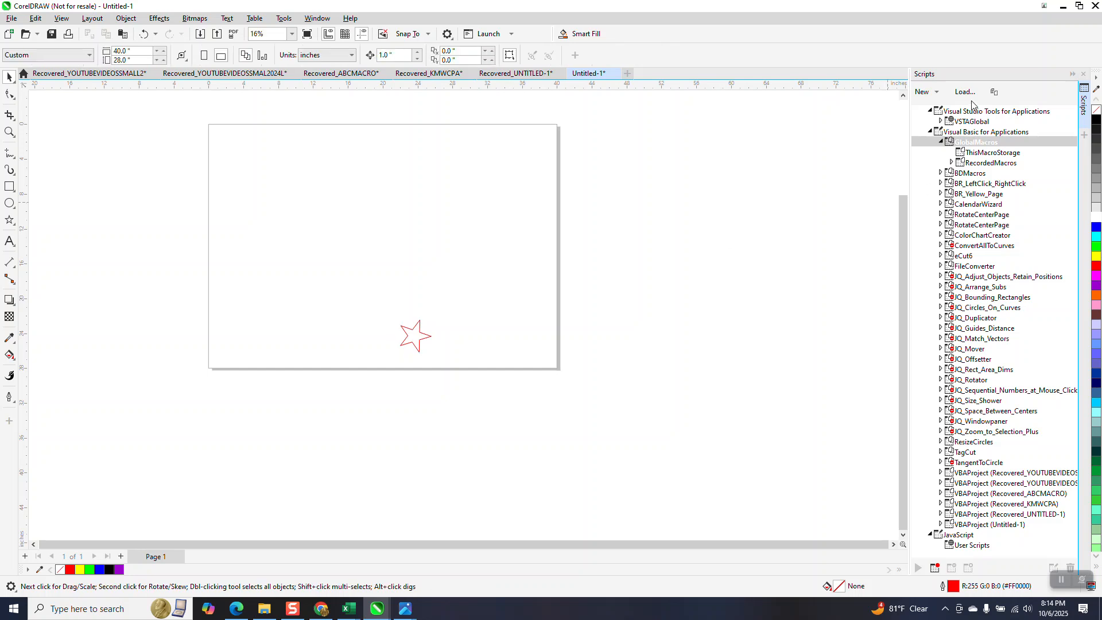
# Load the CenterPageRotate (1) (4) (1) macro file from the Desktop into the Scripts docker.
pyautogui.click(285, 20)
pyautogui.moveTo(296, 81)
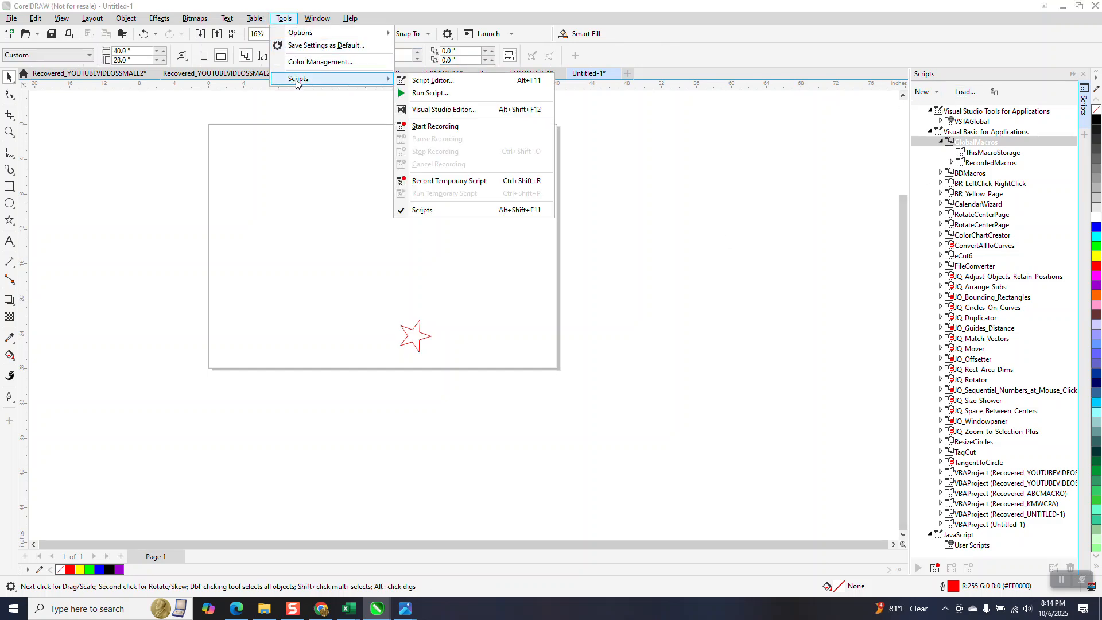
pyautogui.click(967, 94)
pyautogui.click(968, 94)
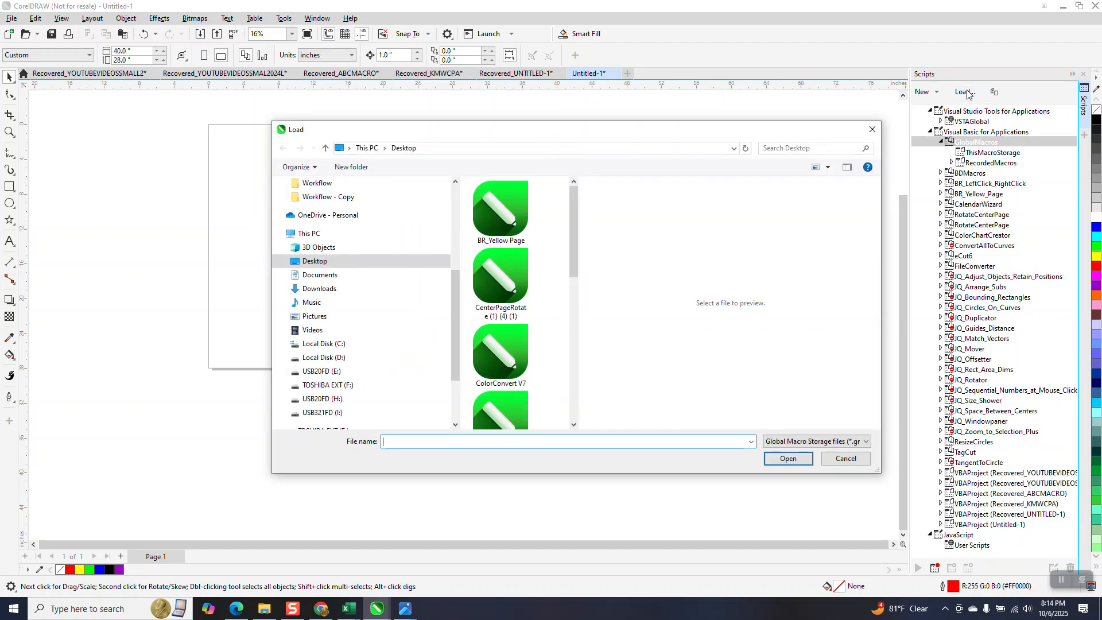
pyautogui.click(509, 283)
pyautogui.click(796, 466)
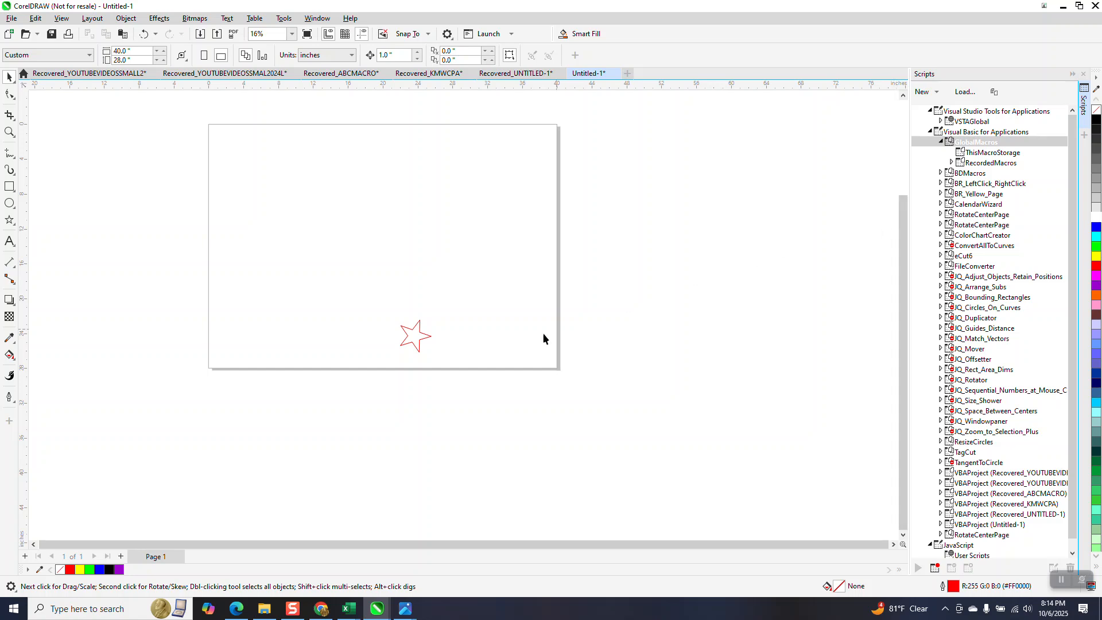
# Delete the star from the page.
pyautogui.press('Delete')
# Open File Explorer maximized and search the Desktop for CEN.
pyautogui.click(263, 612)
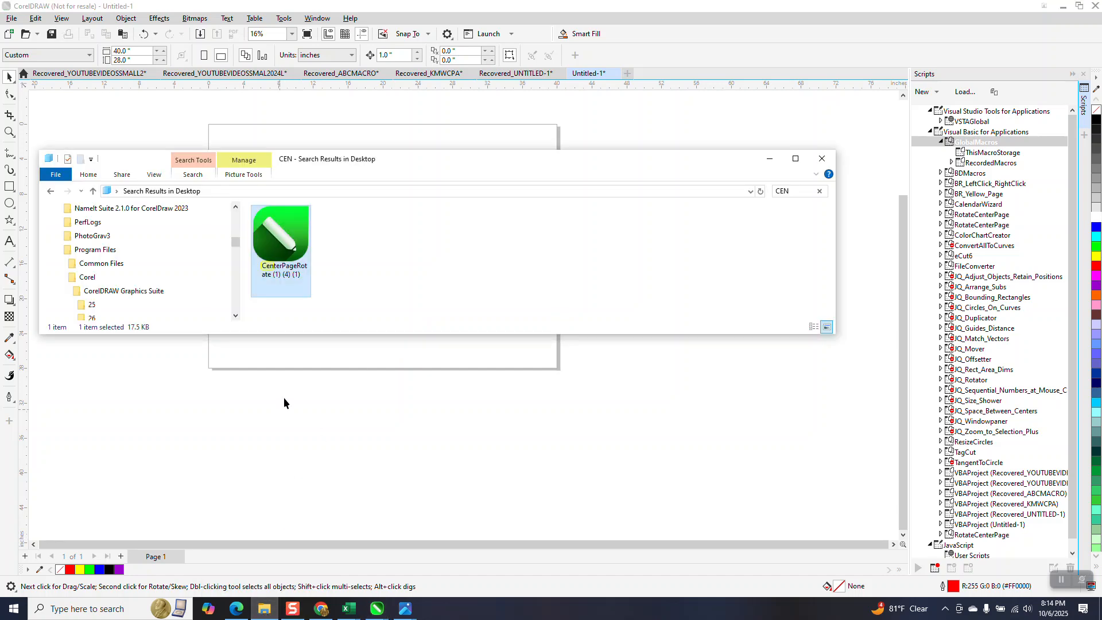
pyautogui.click(795, 159)
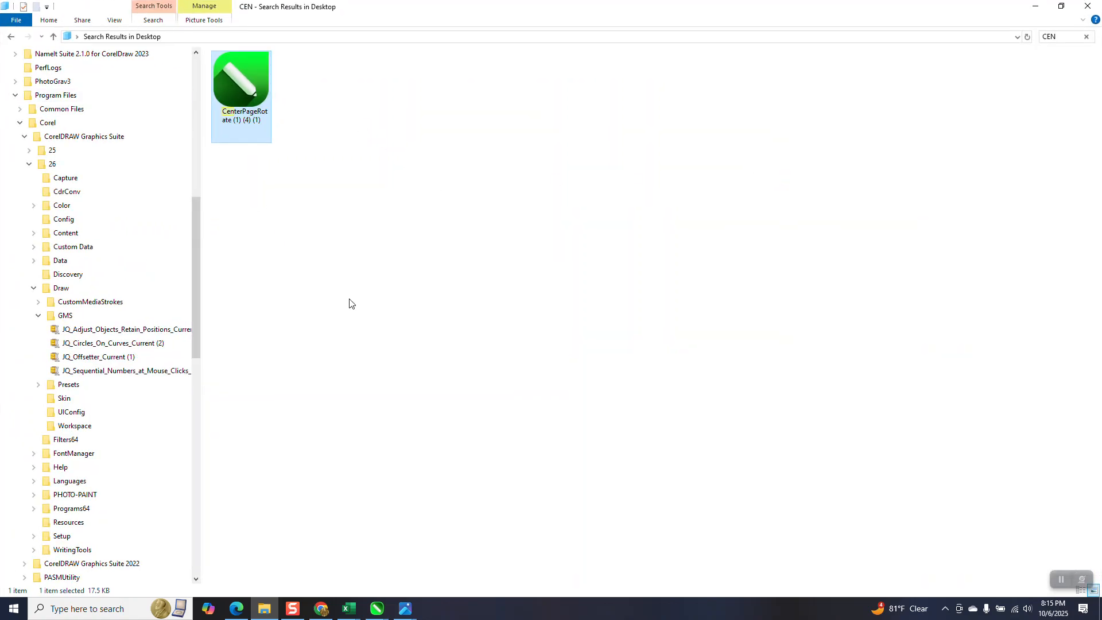
pyautogui.moveTo(264, 610)
pyautogui.moveTo(237, 117)
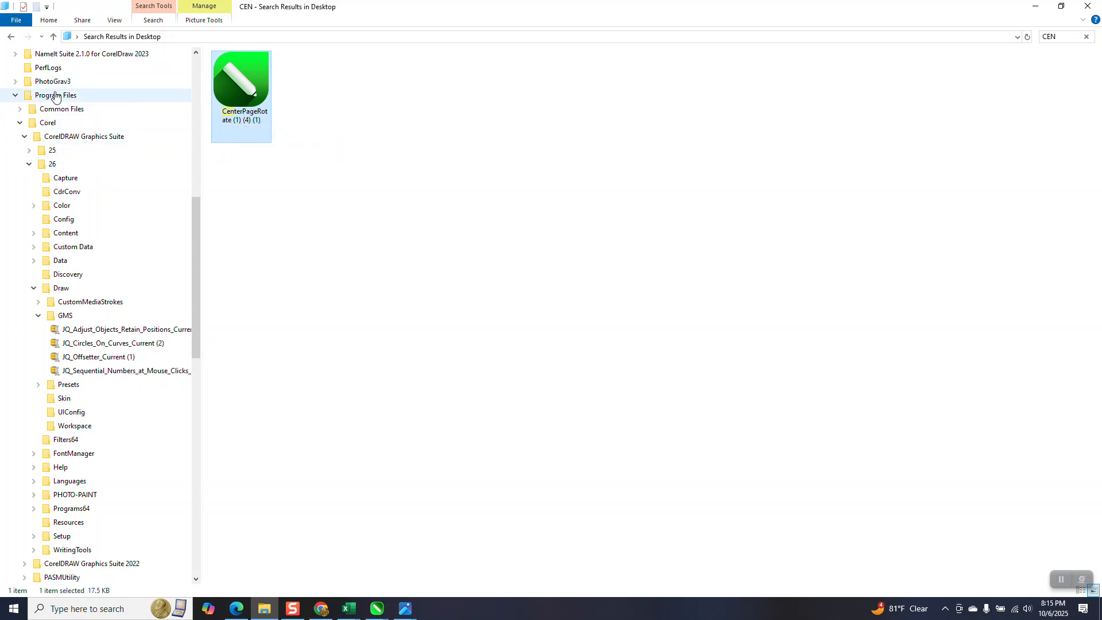
pyautogui.click(11, 38)
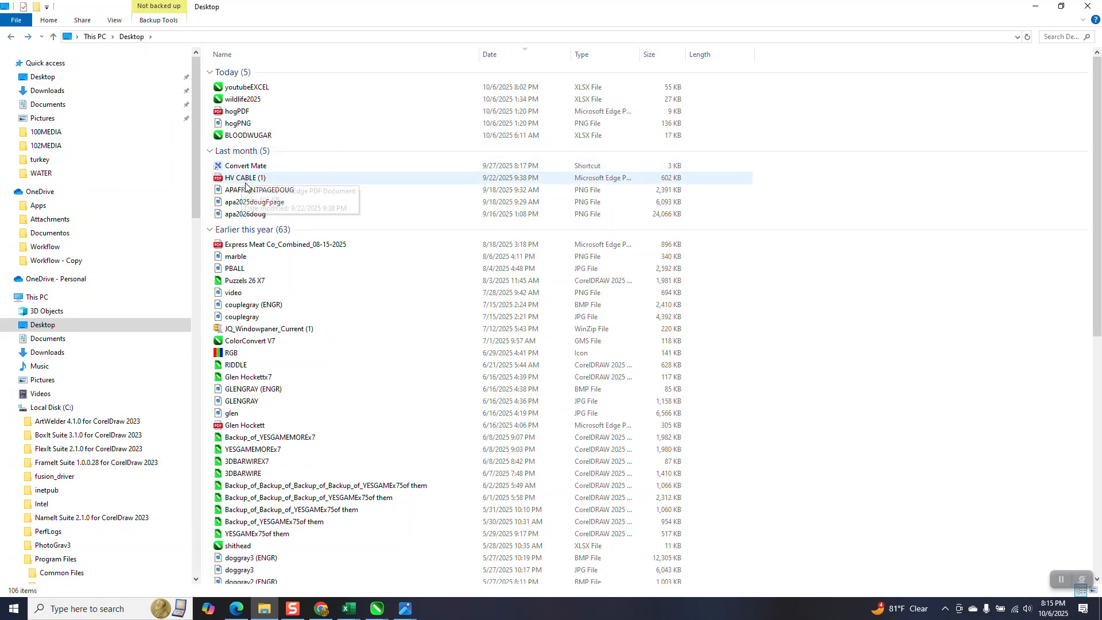
pyautogui.click(1058, 39)
pyautogui.write('CEN')
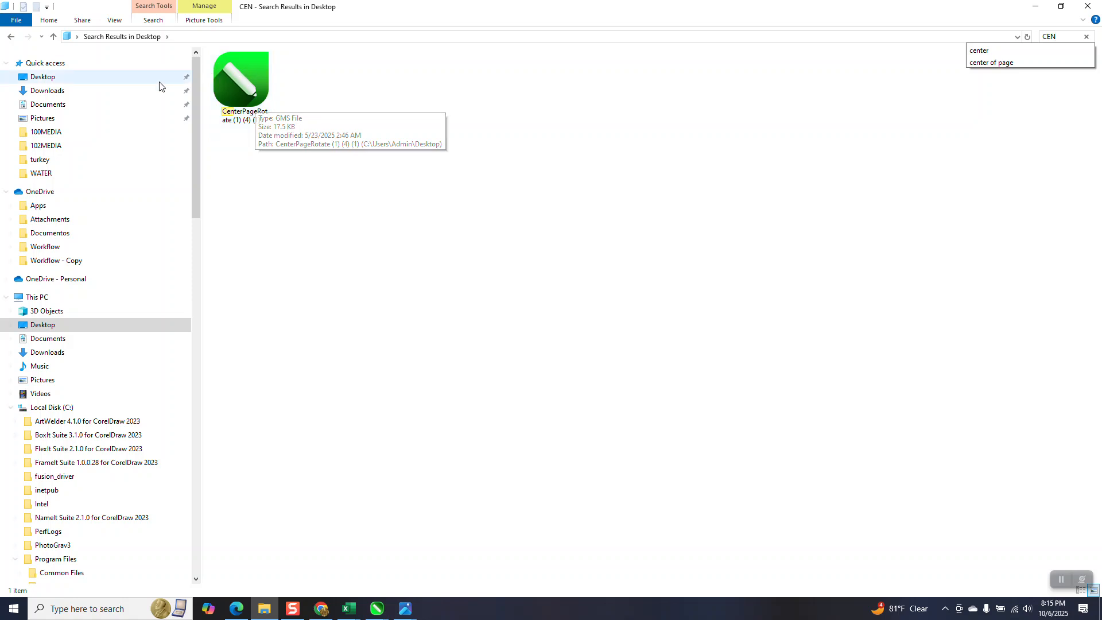
# Browse the Local Disk (C:) folders down to the CorelDRAW Draw GMS folder and close File Explorer.
pyautogui.scroll(-2, 200, 220)
pyautogui.moveTo(200, 220); pyautogui.dragTo(199, 258)
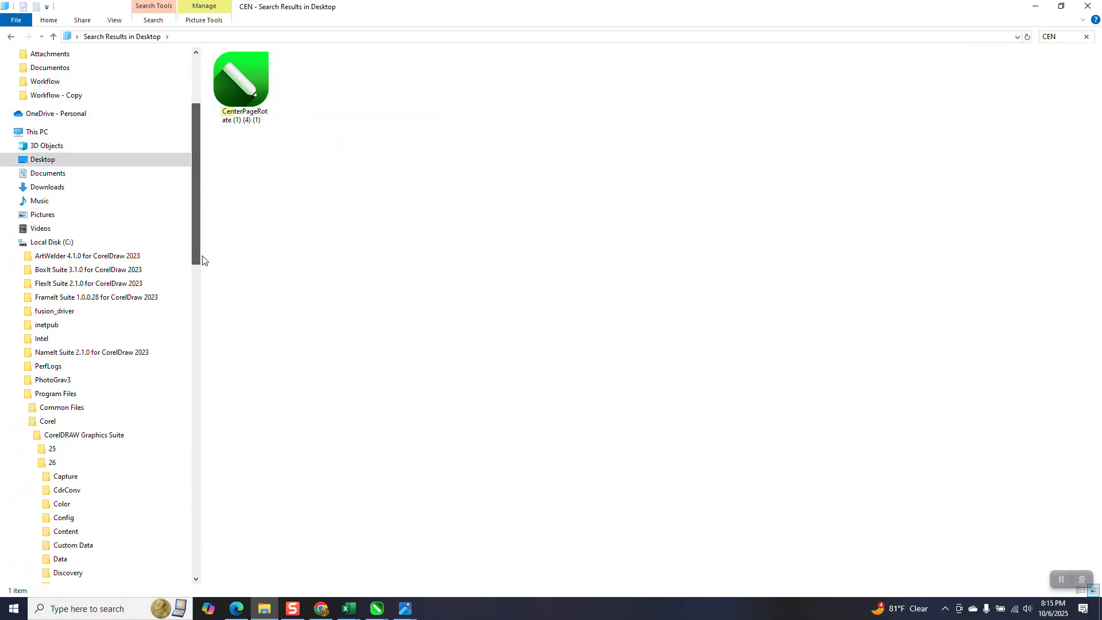
pyautogui.click(11, 242)
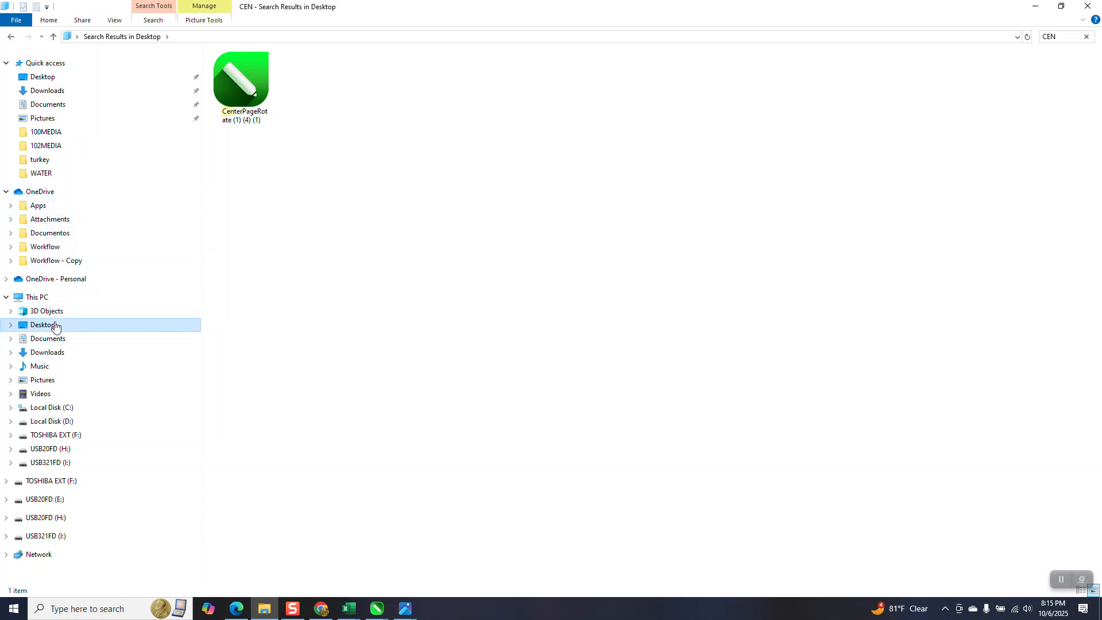
pyautogui.click(10, 408)
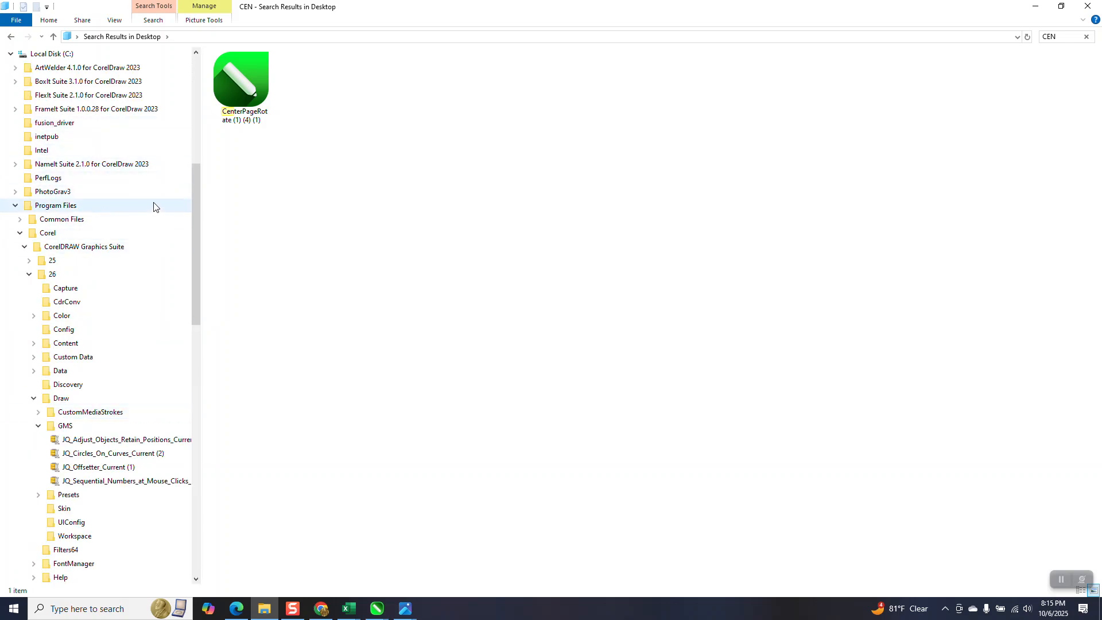
pyautogui.moveTo(198, 196); pyautogui.dragTo(194, 185)
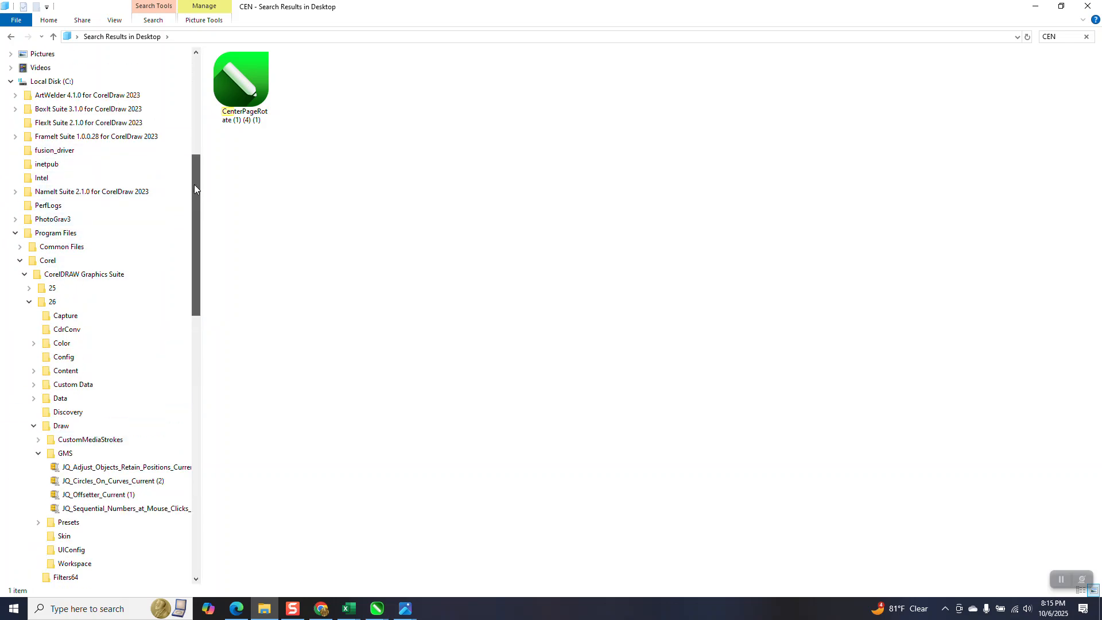
pyautogui.click(16, 96)
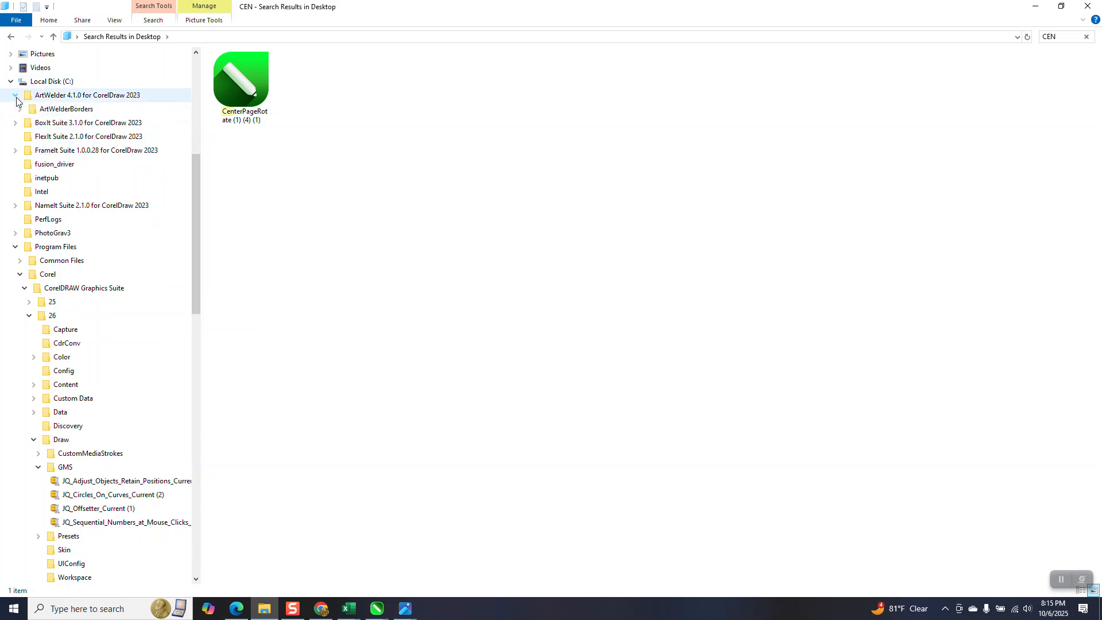
pyautogui.click(11, 81)
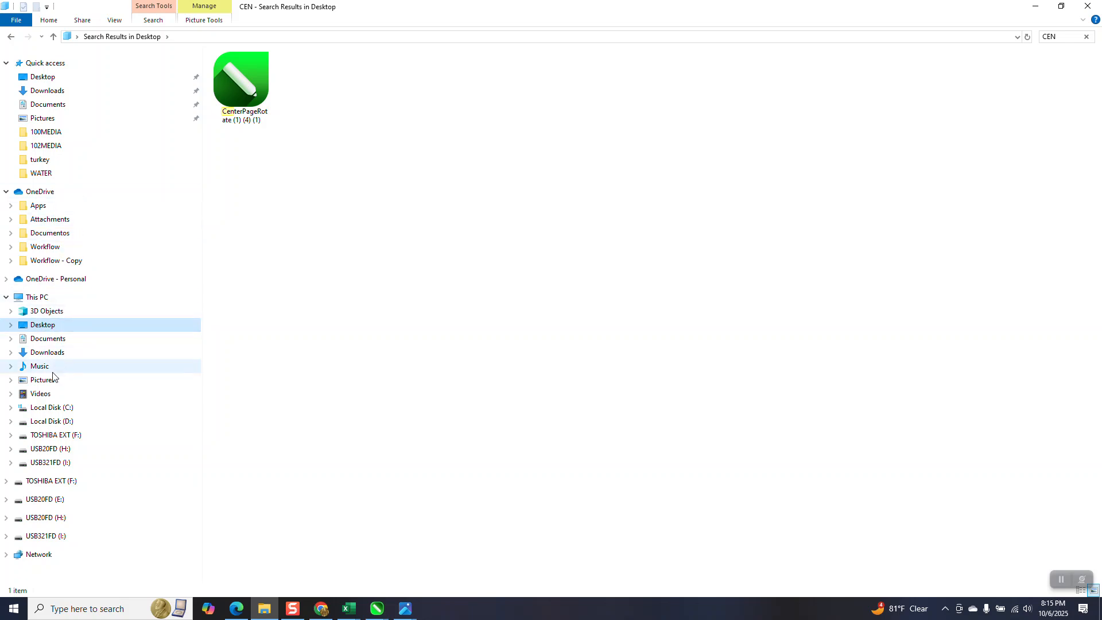
pyautogui.click(12, 408)
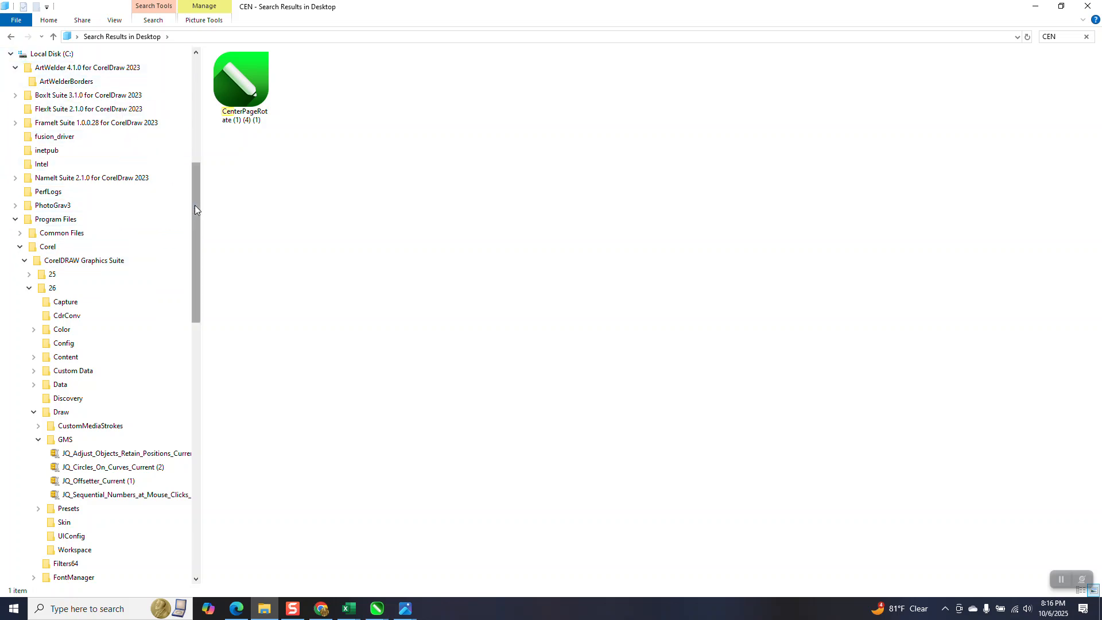
pyautogui.moveTo(195, 205); pyautogui.dragTo(194, 138)
pyautogui.click(52, 289)
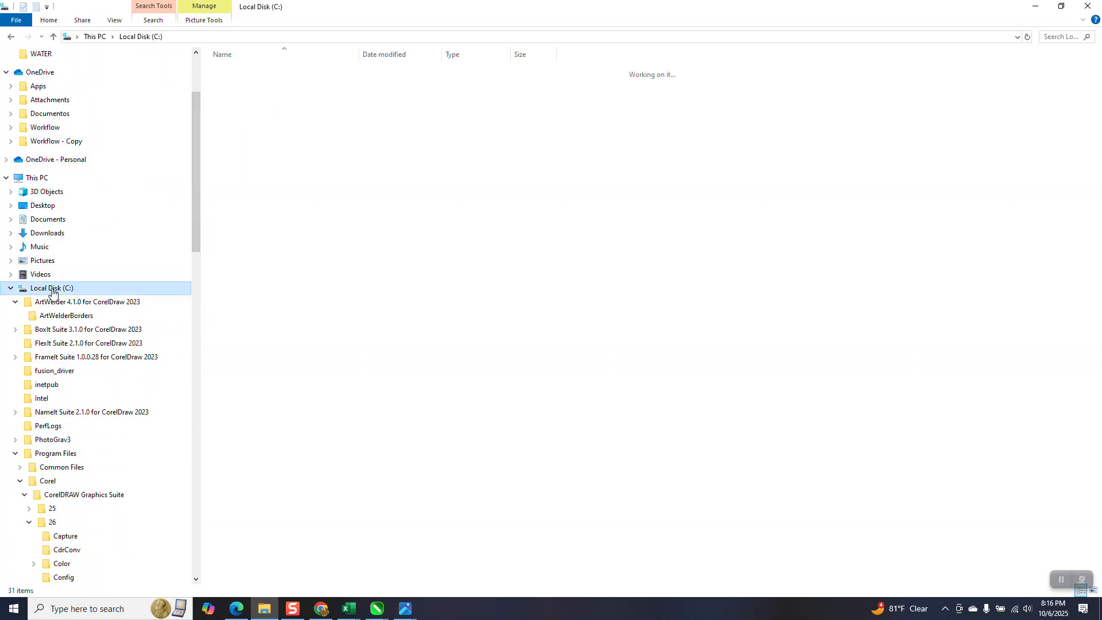
pyautogui.click(11, 289)
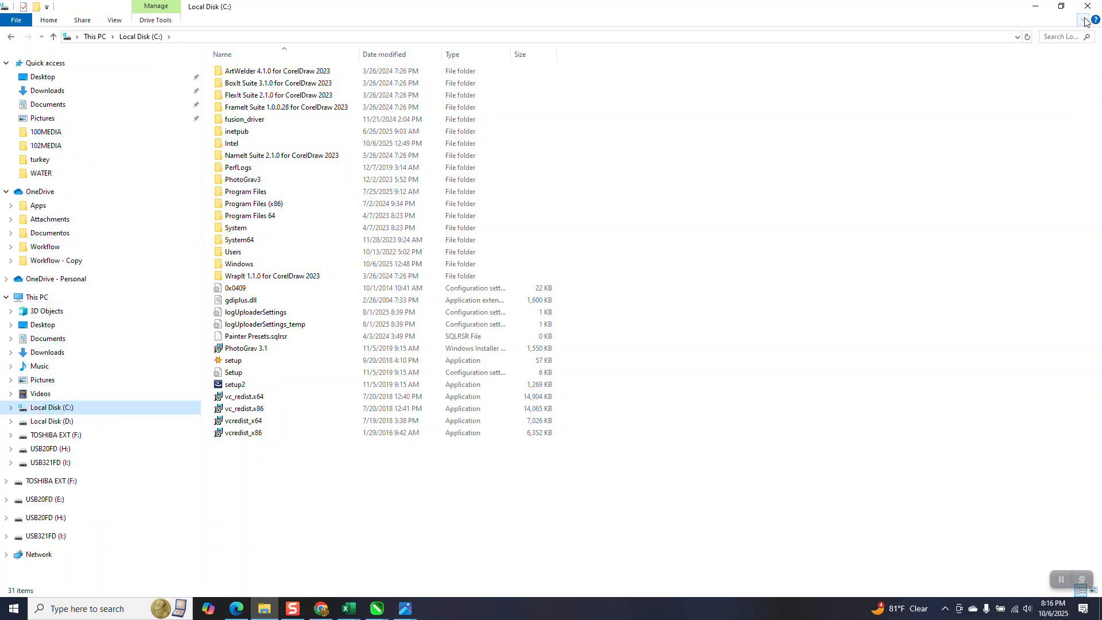
pyautogui.click(1061, 7)
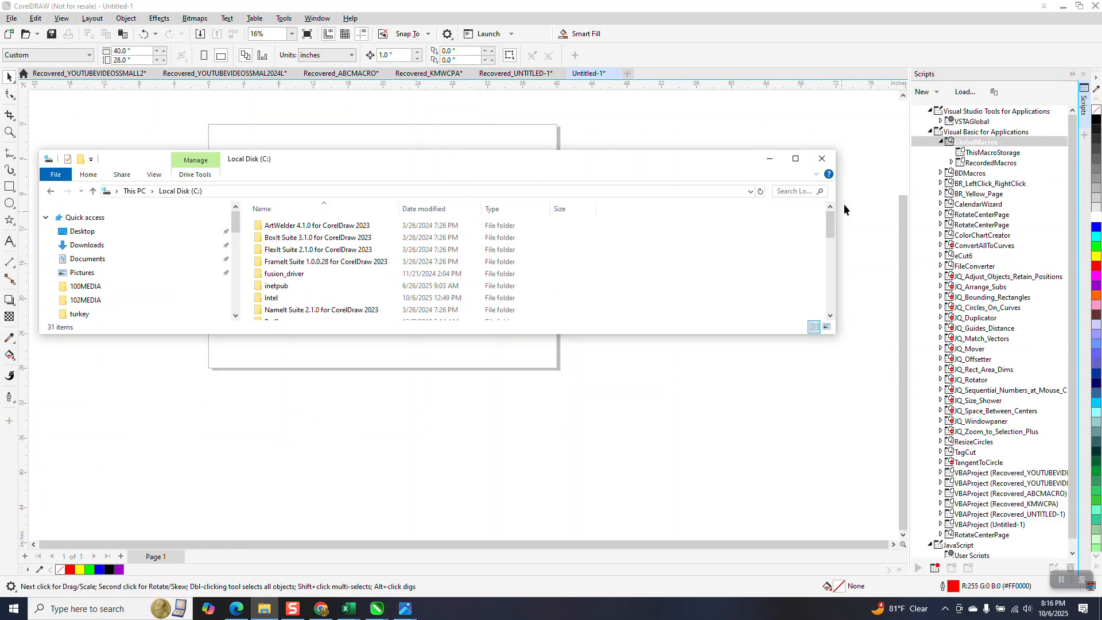
pyautogui.click(822, 159)
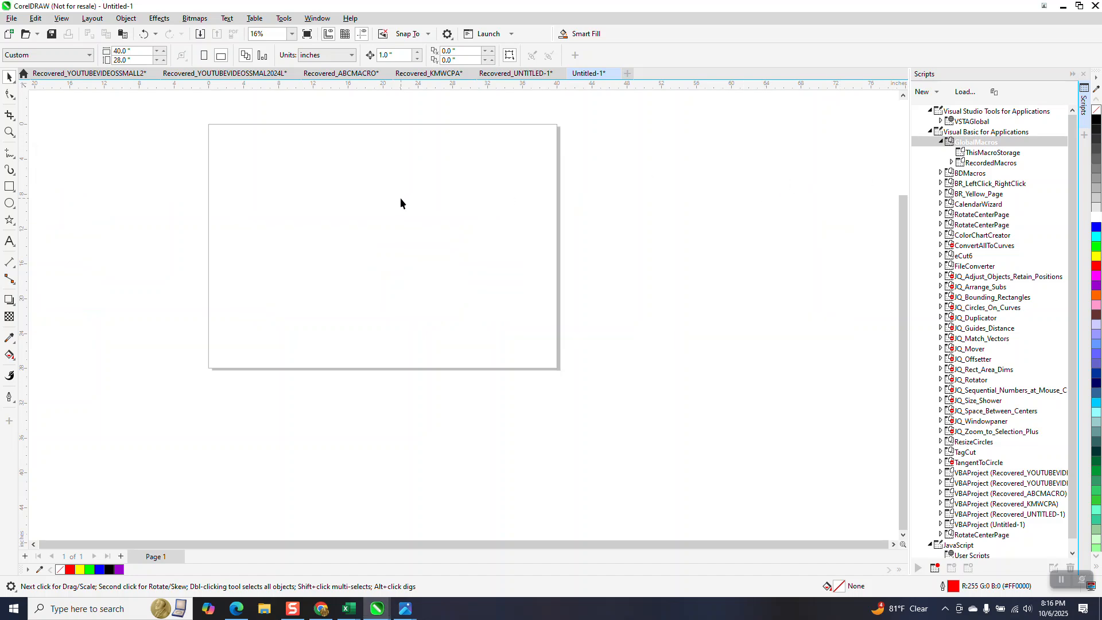
# Open File Explorer, search the Desktop for CE, select the CenterPageRotate (1) (4) (1) file and maximize the window.
pyautogui.click(264, 609)
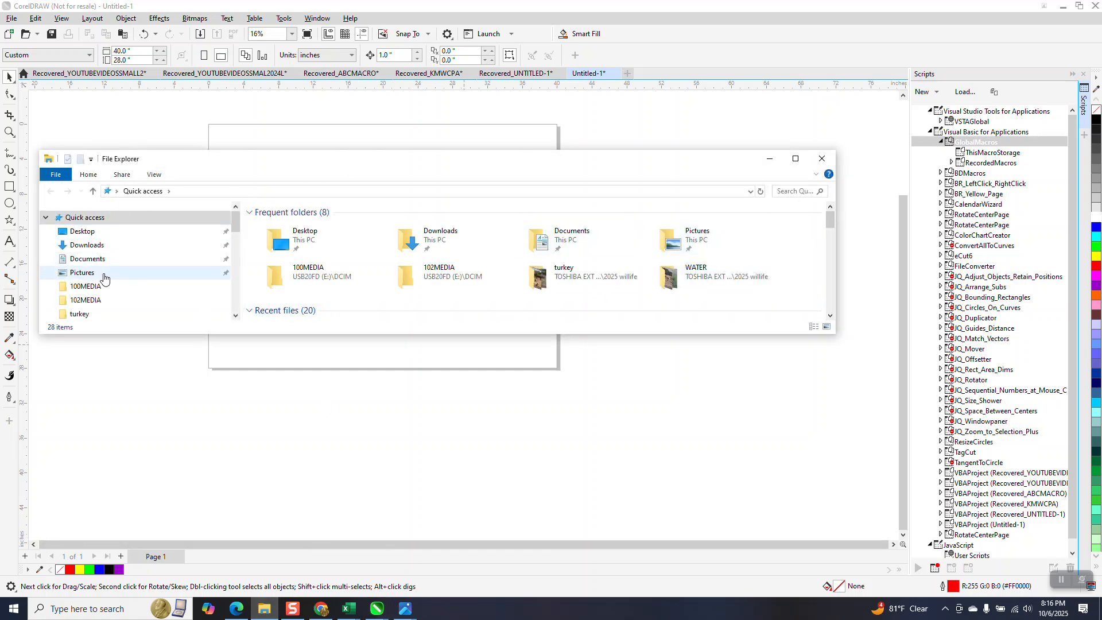
pyautogui.click(82, 232)
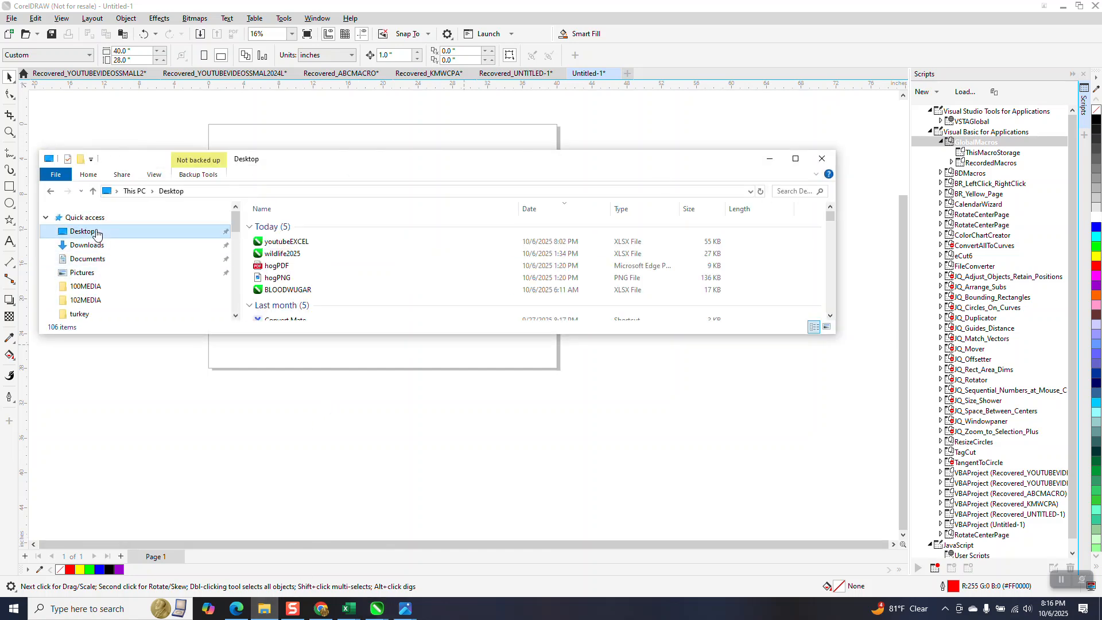
pyautogui.click(790, 192)
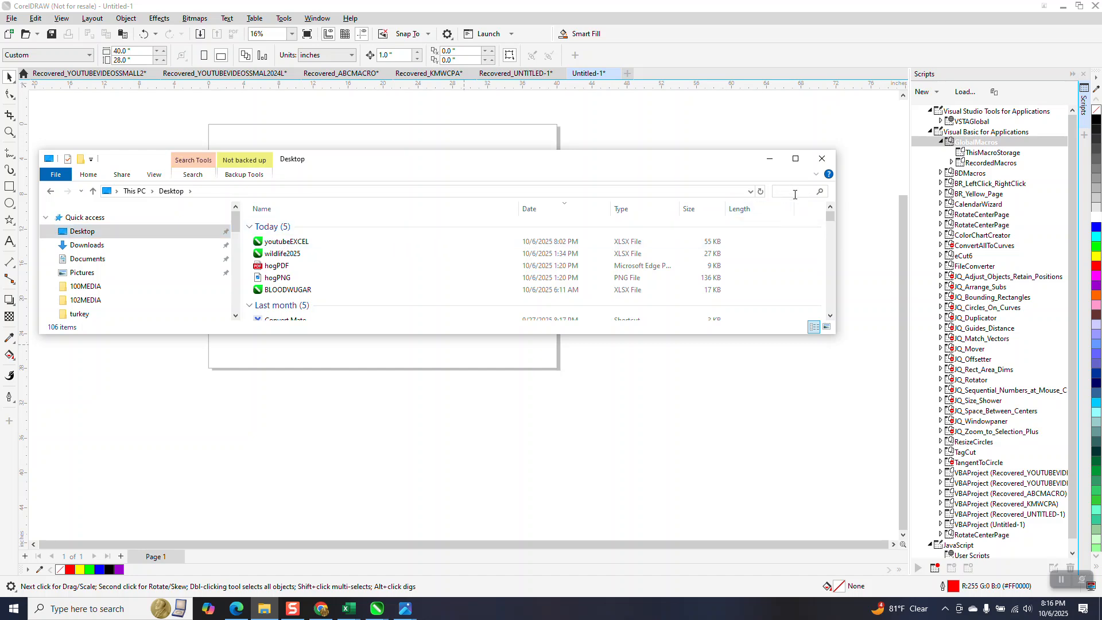
pyautogui.write('CN')
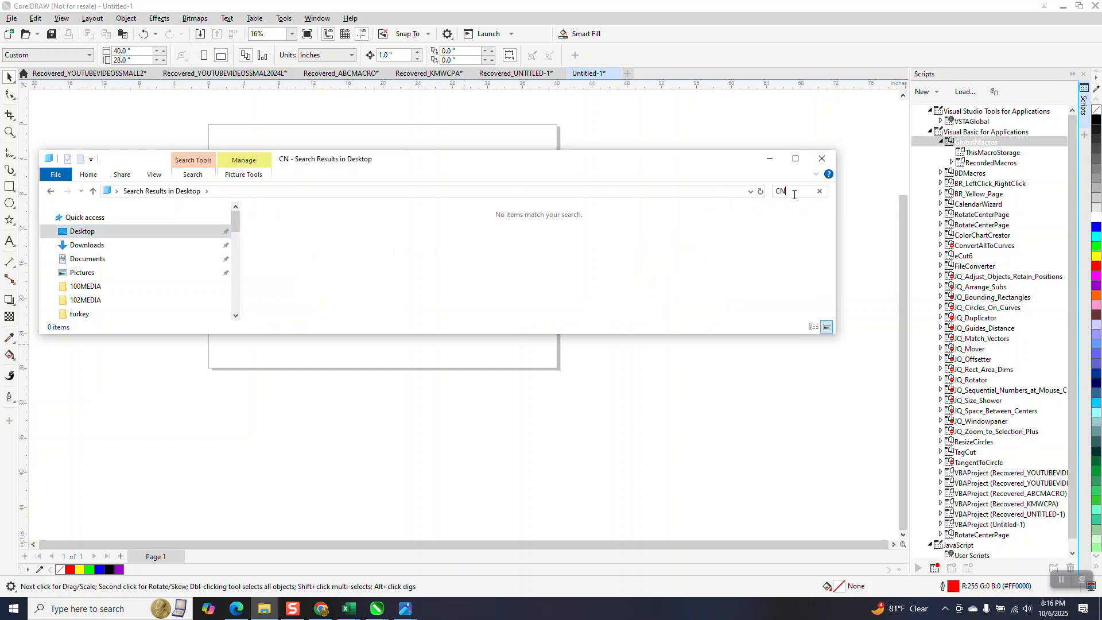
pyautogui.press('BackSpace')
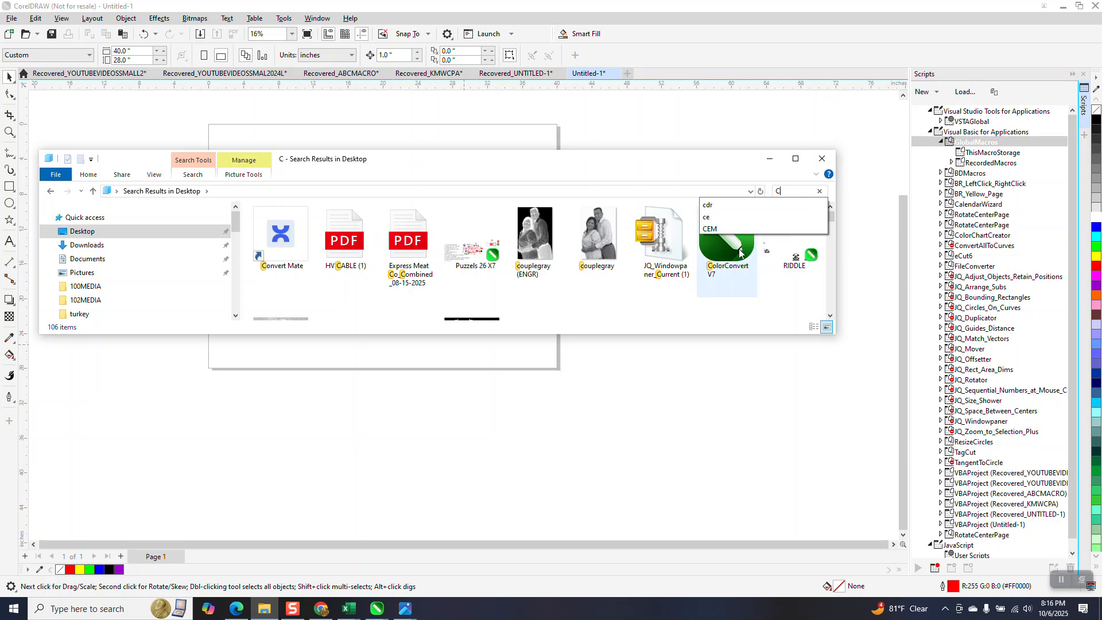
pyautogui.write('E')
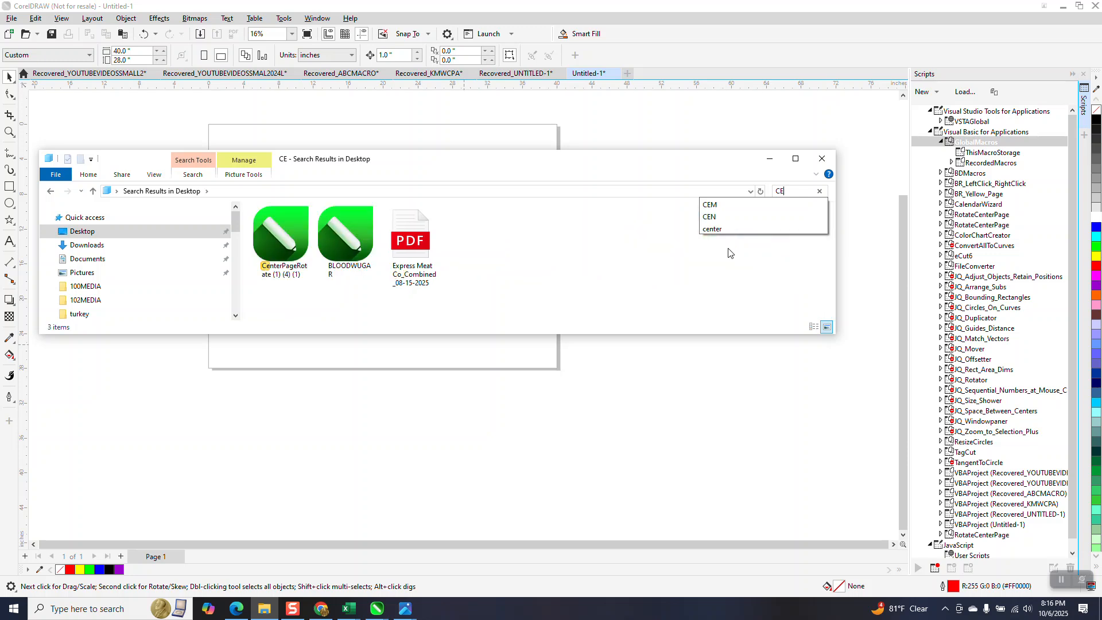
pyautogui.click(301, 257)
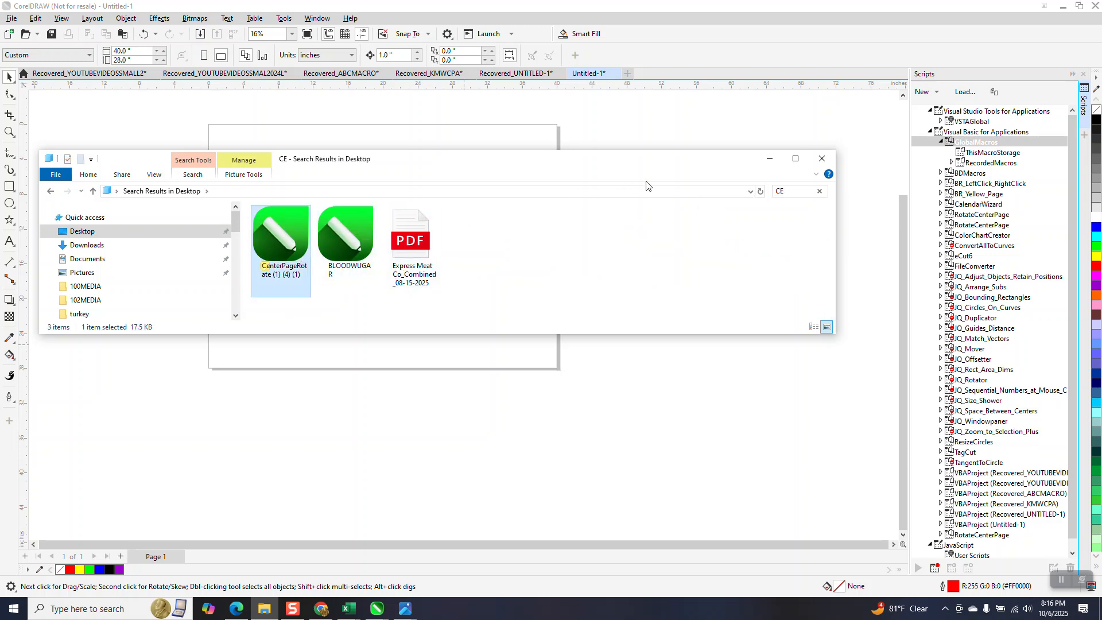
pyautogui.click(800, 162)
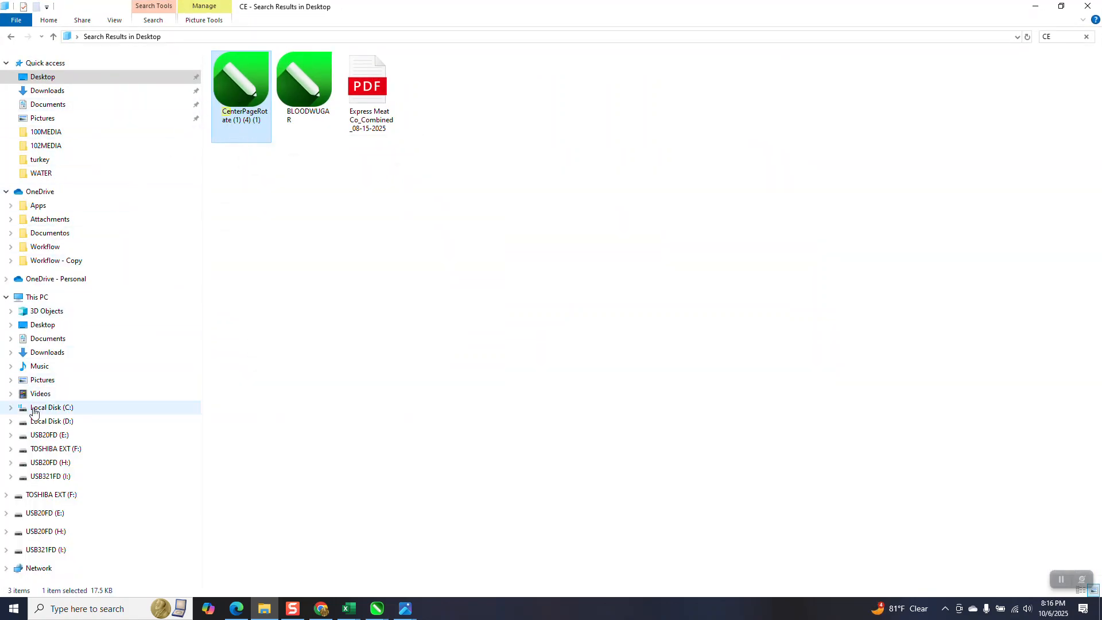
# Browse Local Disk (C:) through Program Files, Corel, CorelDRAW Graphics Suite, 26 and Draw down to the GMS folder.
pyautogui.click(11, 407)
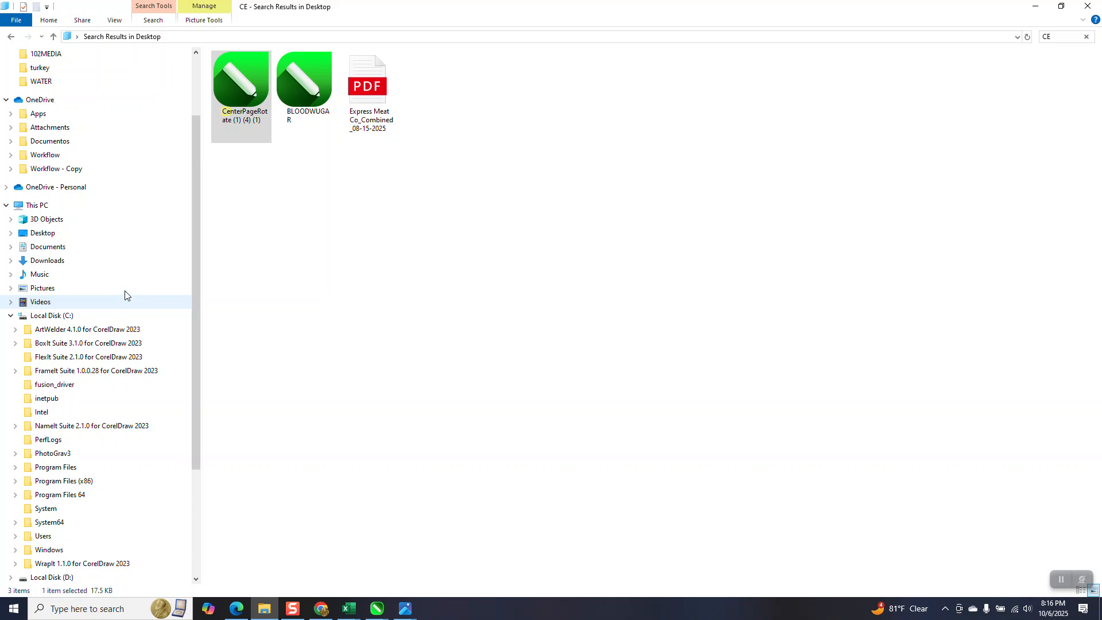
pyautogui.moveTo(193, 239); pyautogui.dragTo(193, 266)
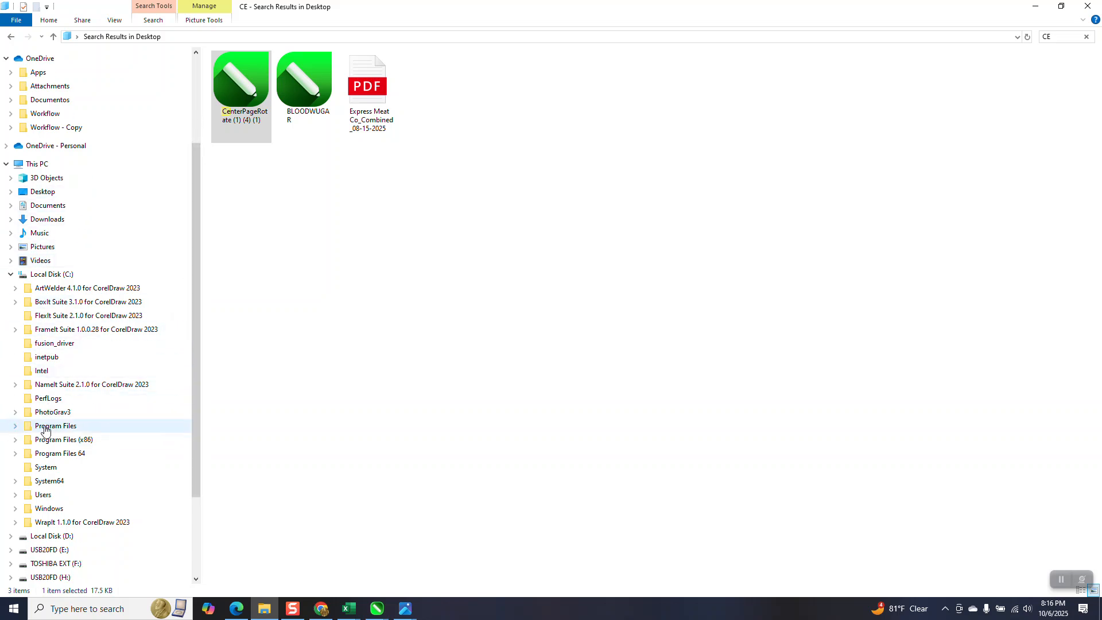
pyautogui.click(16, 427)
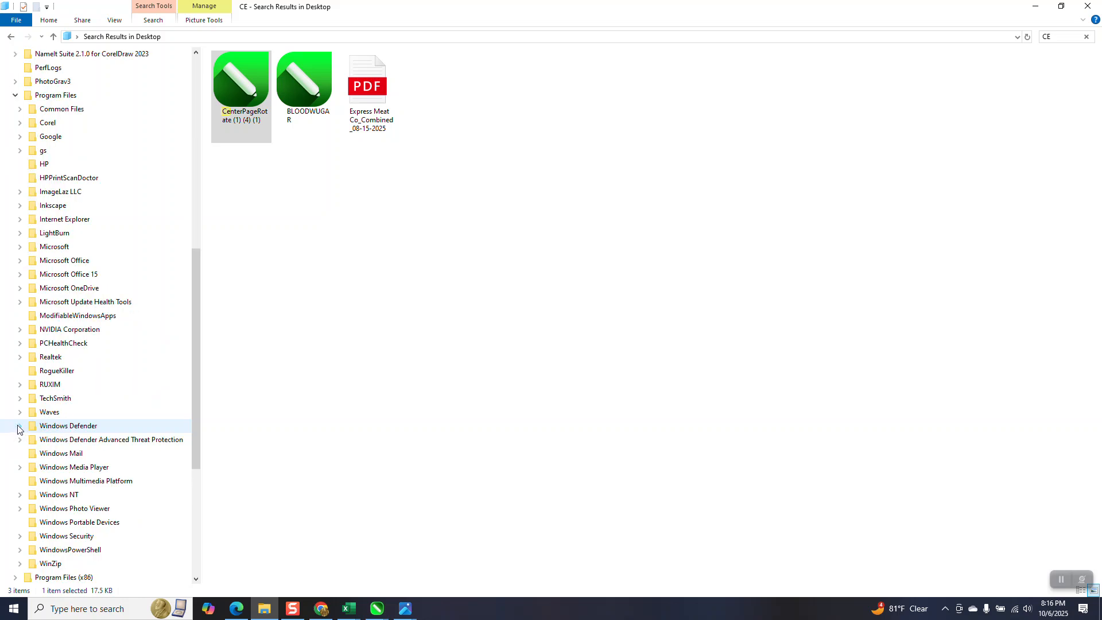
pyautogui.click(20, 124)
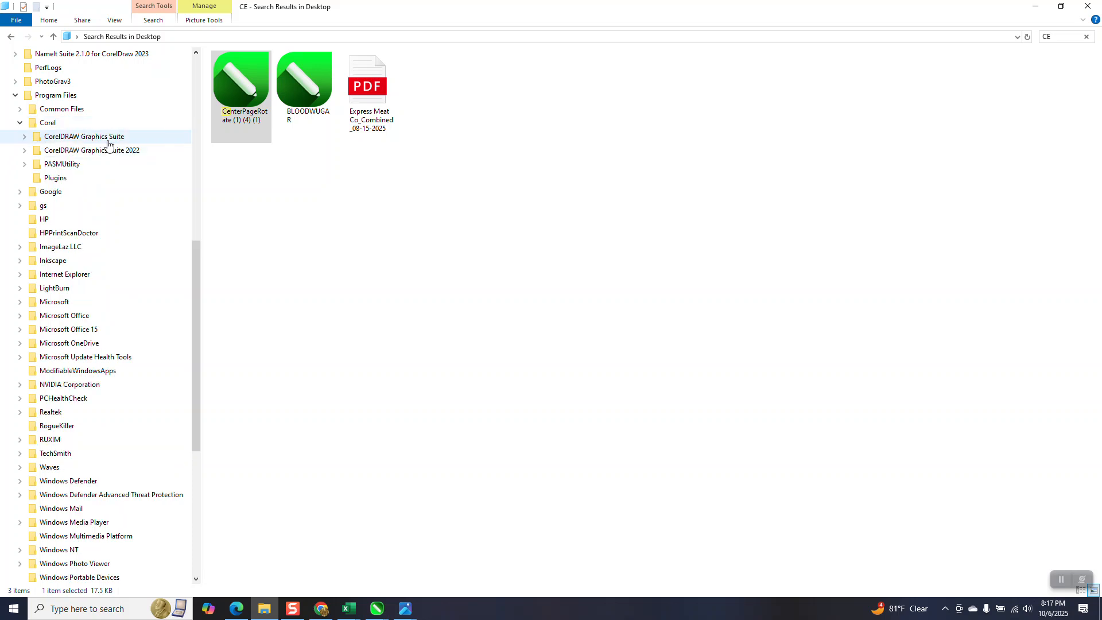
pyautogui.click(23, 138)
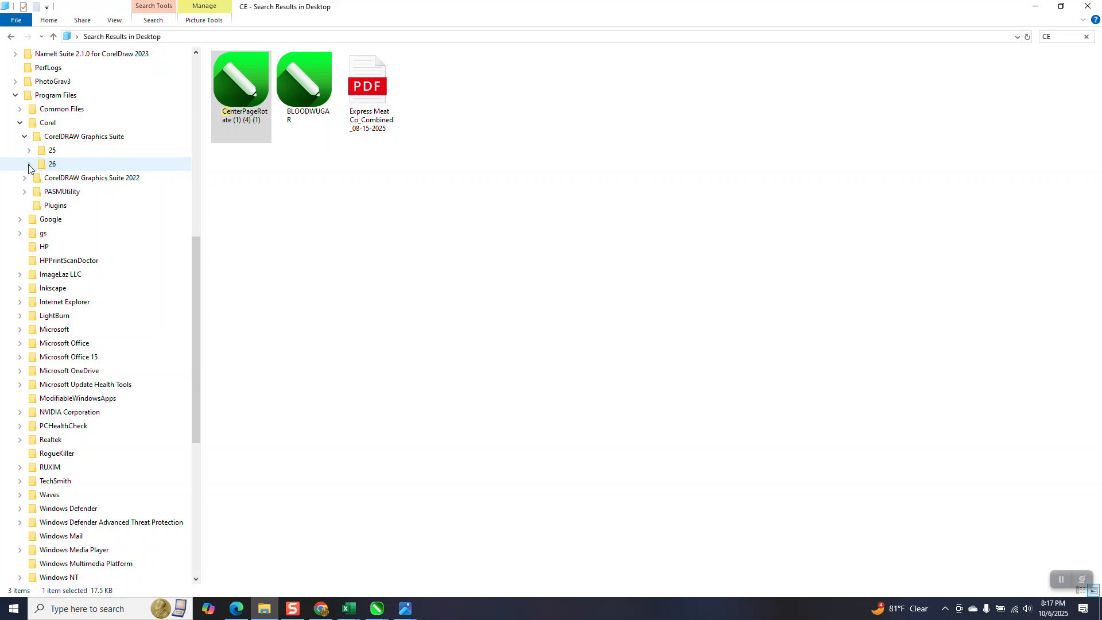
pyautogui.click(28, 164)
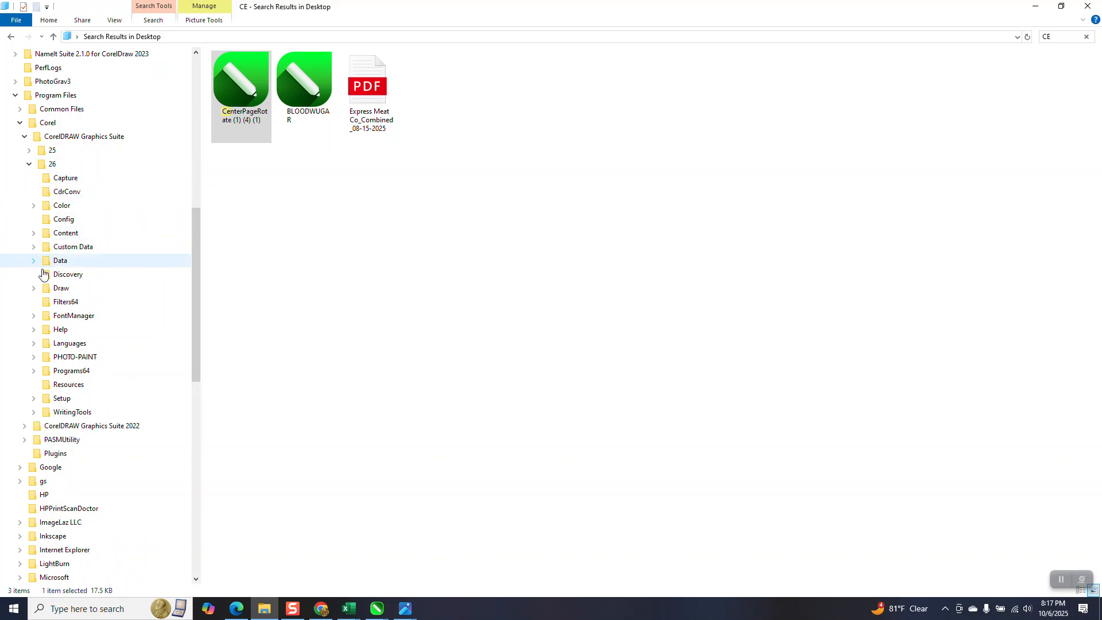
pyautogui.click(34, 289)
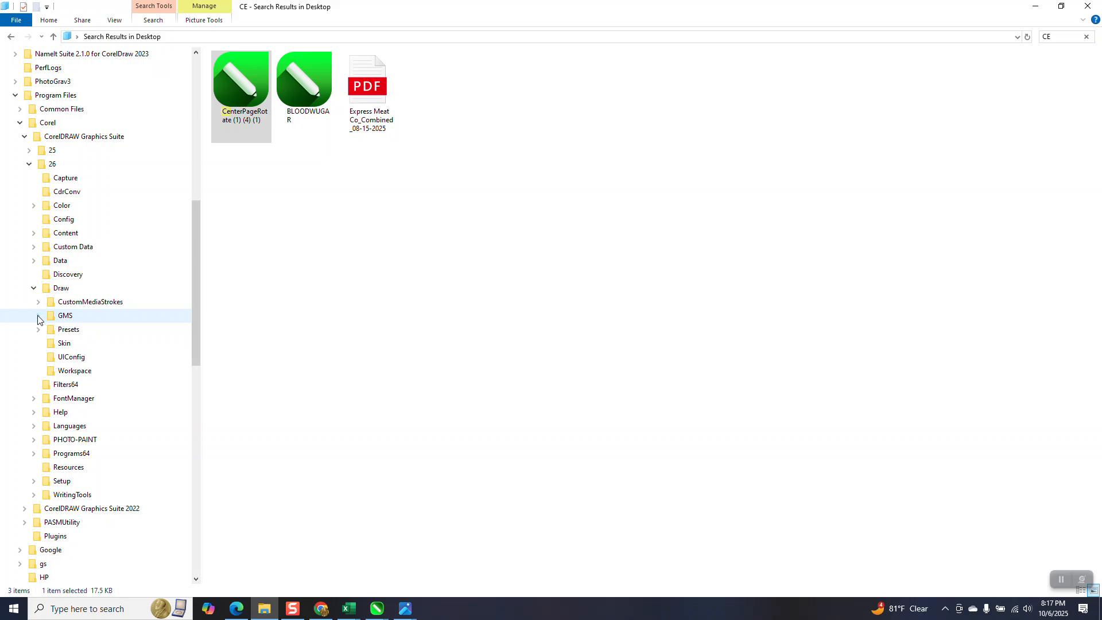
pyautogui.click(38, 316)
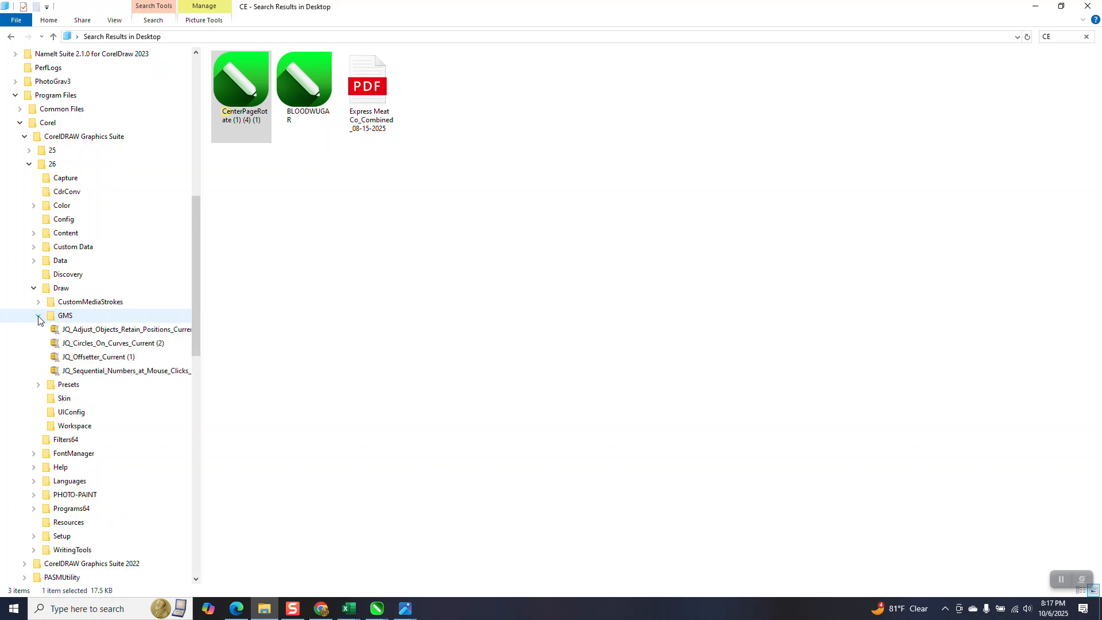
# Try to move the CenterPageRotate (1) (4) (1) file into the GMS folder, then close File Explorer.
pyautogui.moveTo(241, 109); pyautogui.dragTo(157, 332)
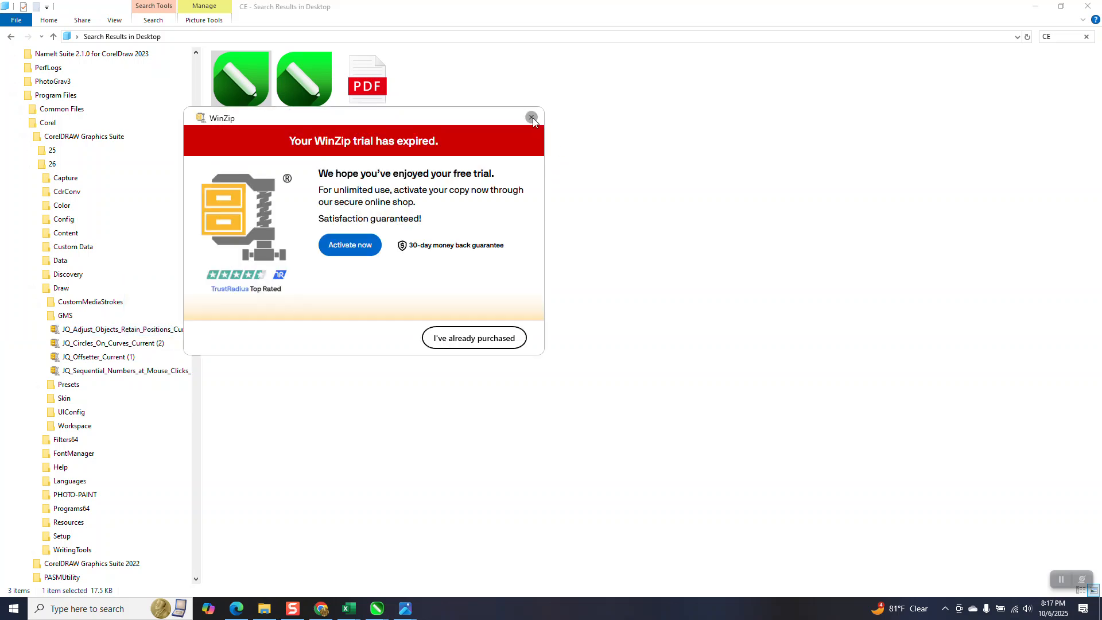
pyautogui.click(533, 117)
pyautogui.moveTo(249, 104); pyautogui.dragTo(74, 319)
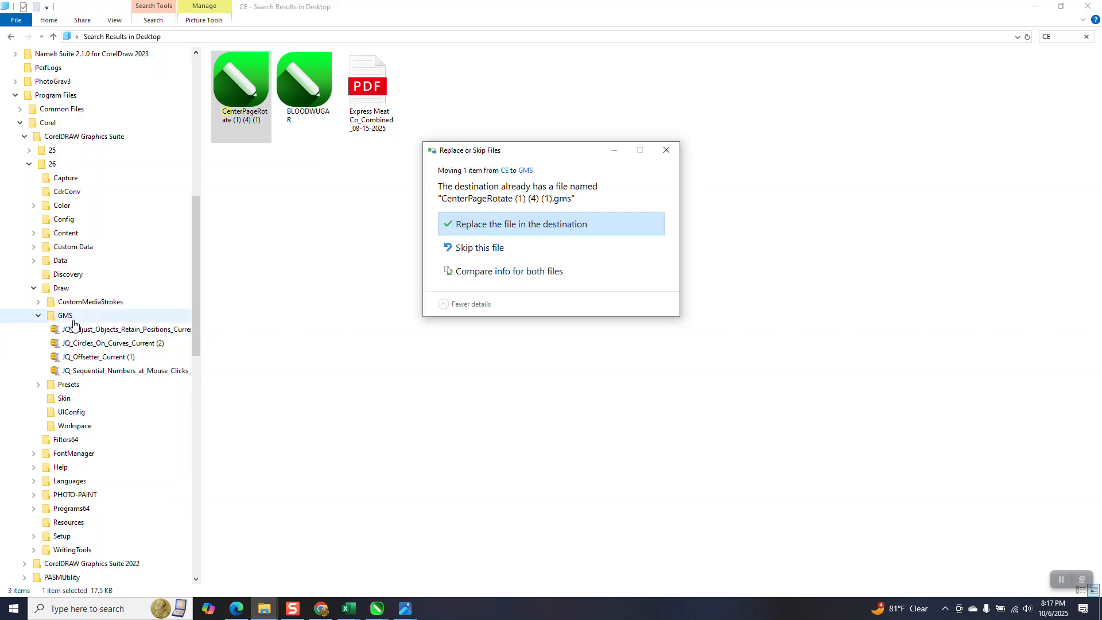
pyautogui.click(664, 150)
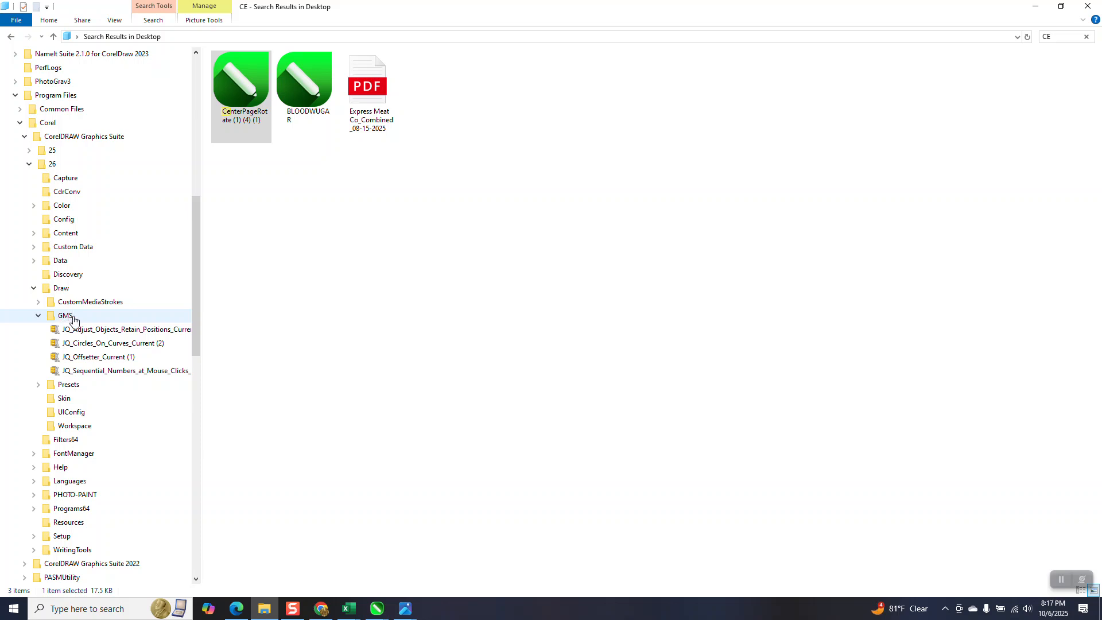
pyautogui.click(1088, 6)
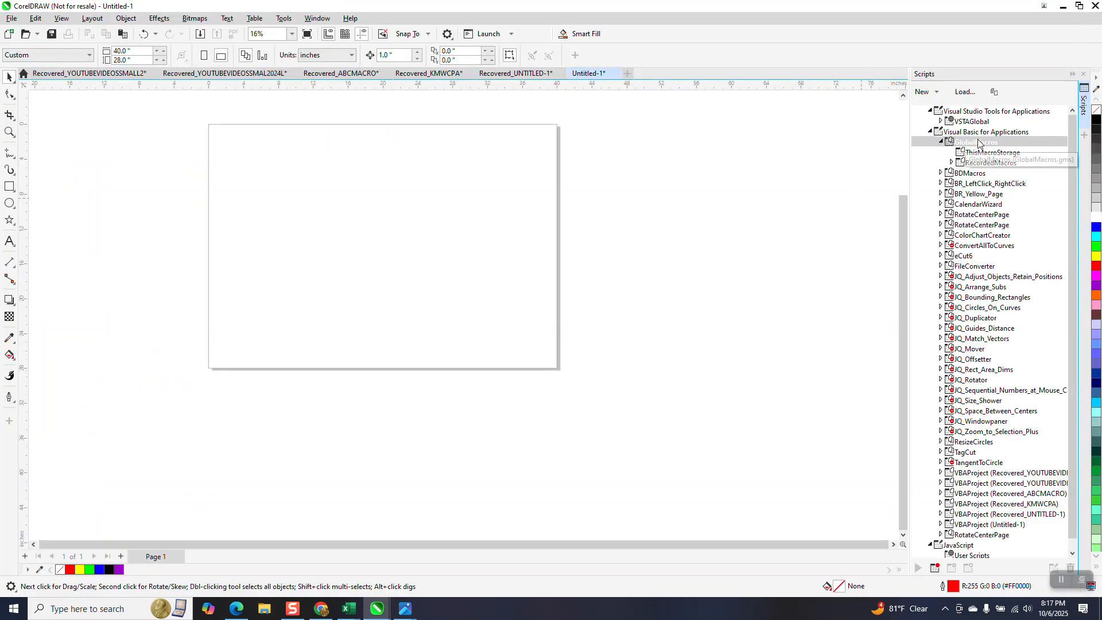
# Expand the RotateCenterPage project and its ThisMacroStorage module in the Scripts docker and select the RotateCenterPage macro.
pyautogui.click(931, 133)
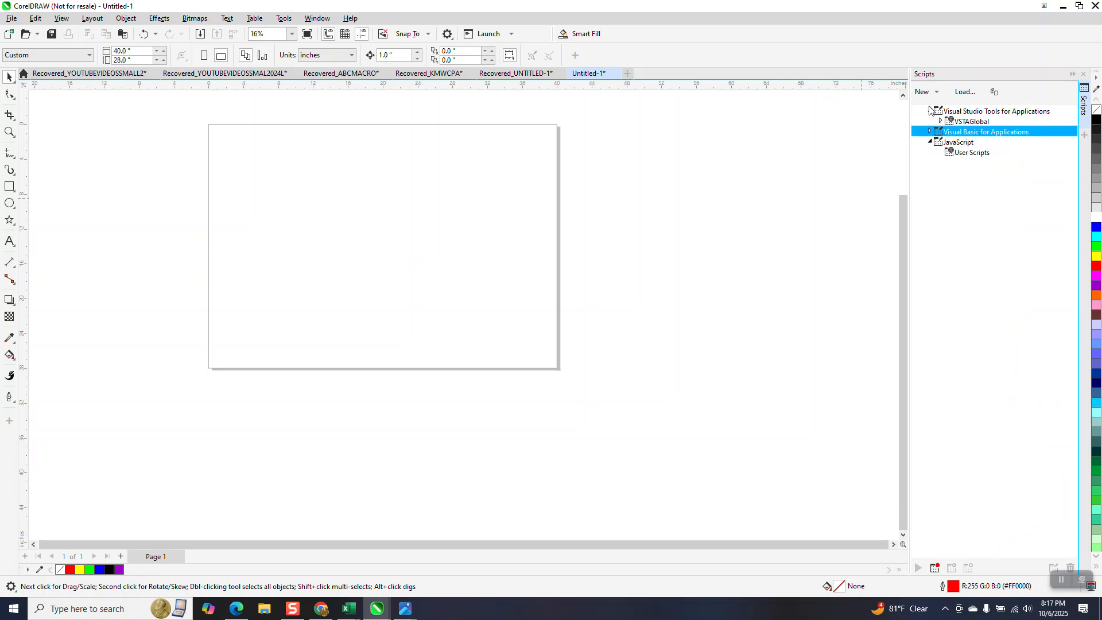
pyautogui.click(929, 133)
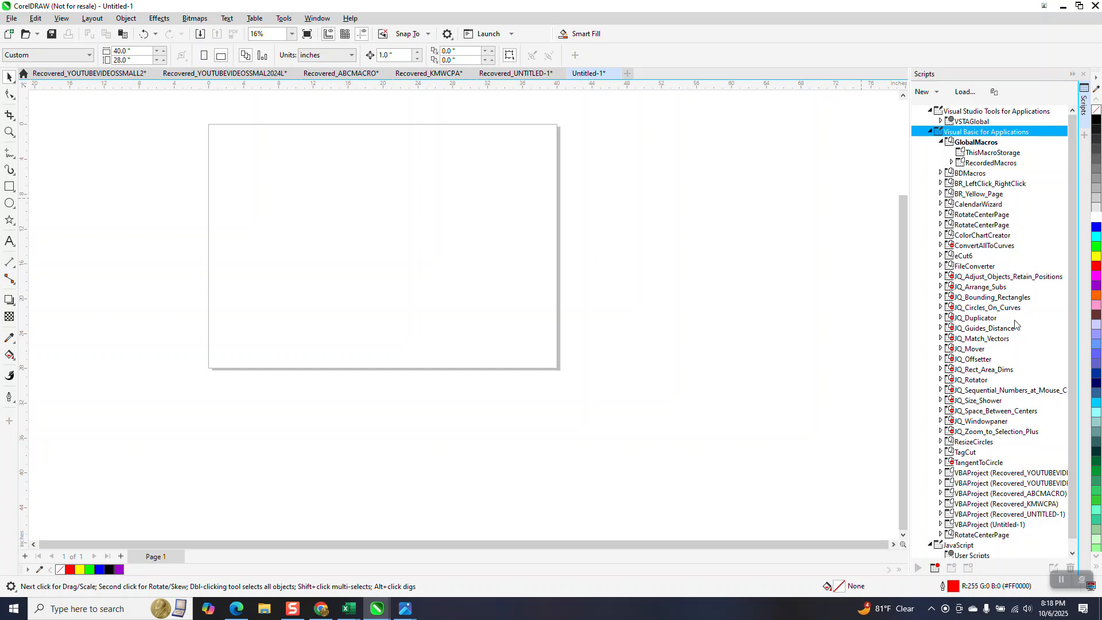
pyautogui.click(978, 228)
pyautogui.rightClick(978, 228)
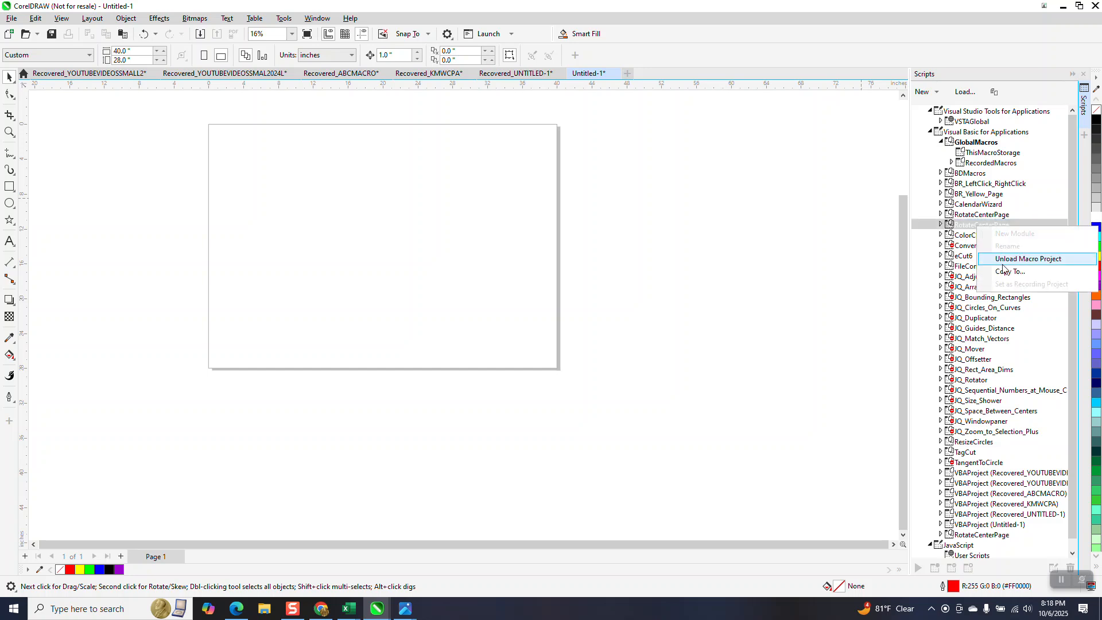
pyautogui.doubleClick(964, 226)
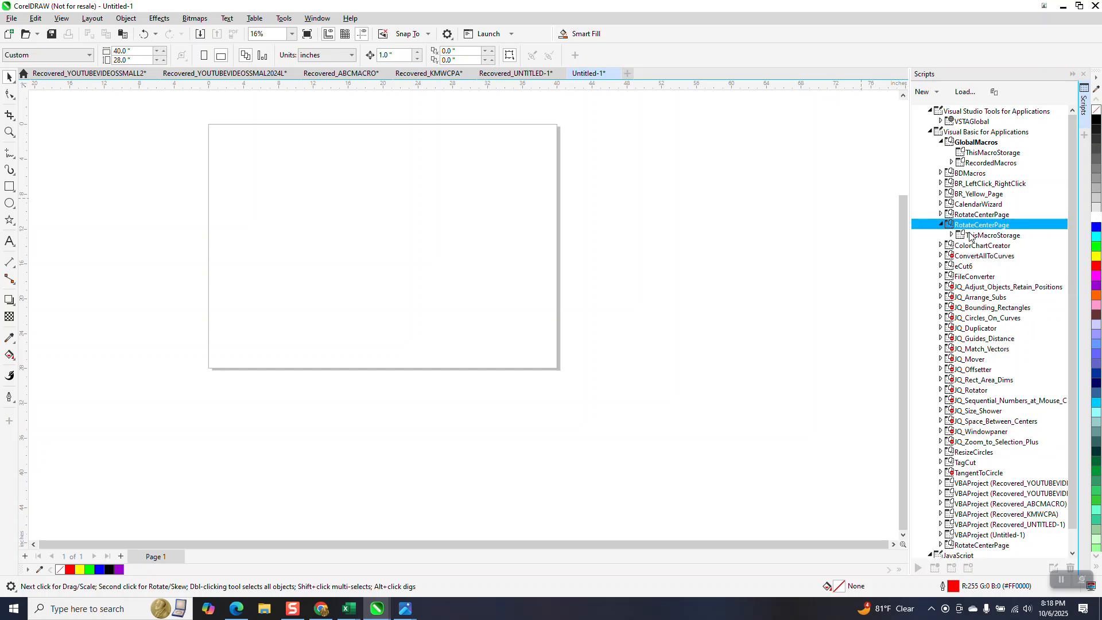
pyautogui.click(968, 239)
pyautogui.click(976, 247)
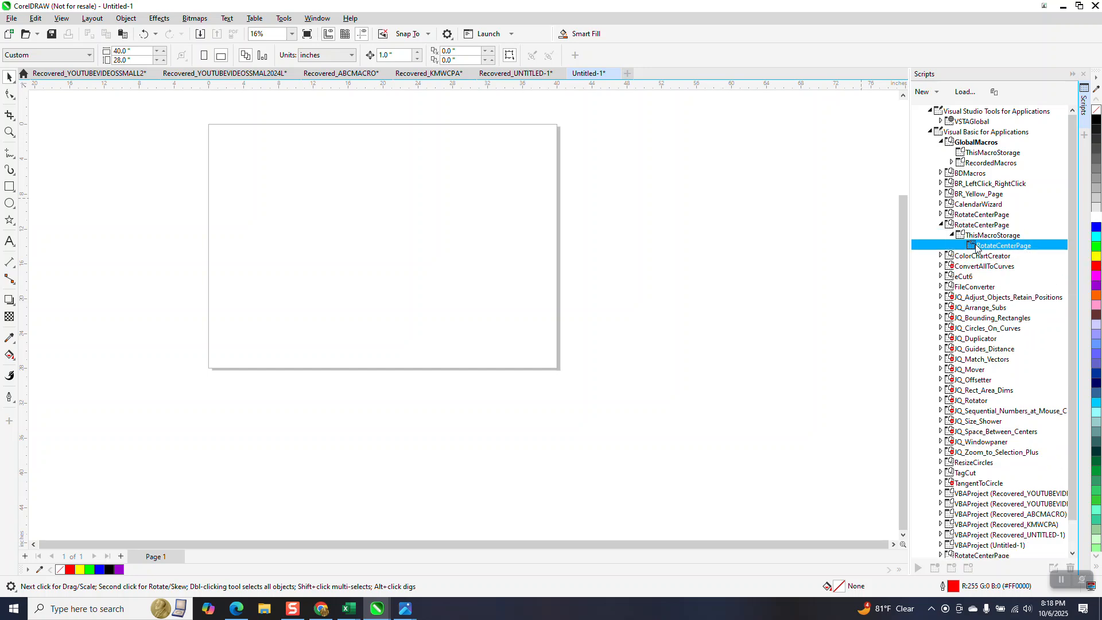
# Open the keyboard shortcut assignment for the RotateCenterPage macro and close it without changes.
pyautogui.rightClick(984, 247)
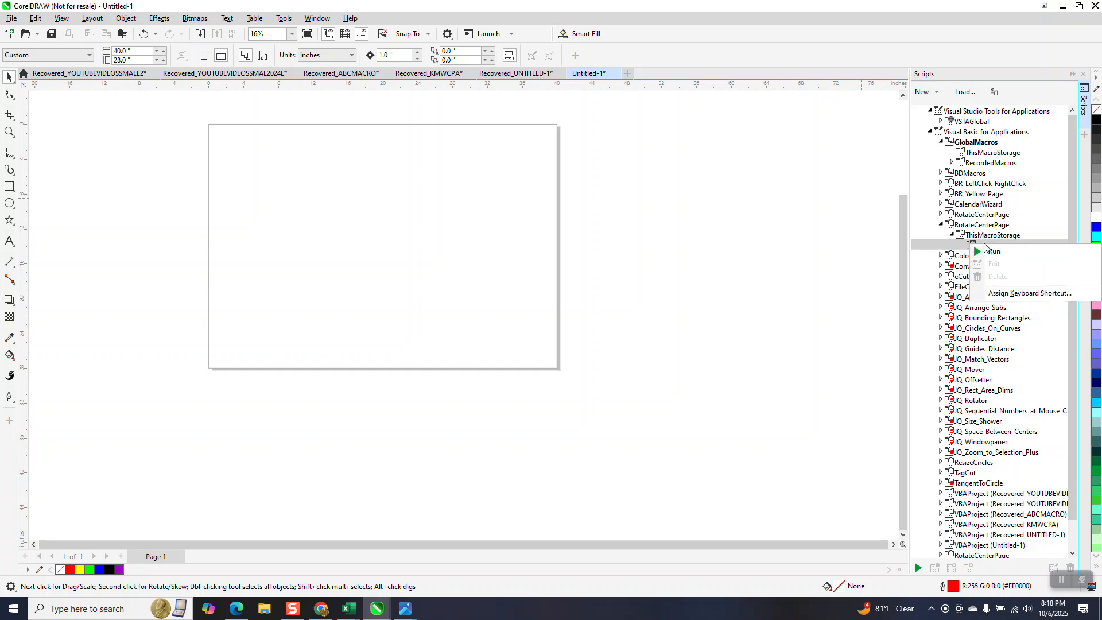
pyautogui.click(996, 295)
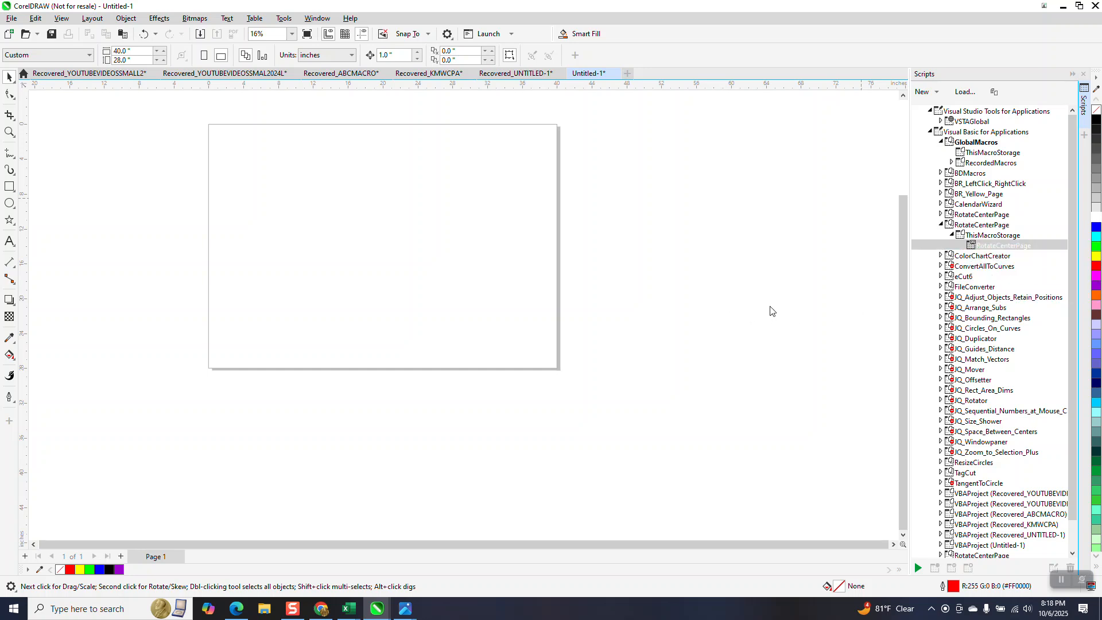
pyautogui.rightClick(988, 251)
pyautogui.click(1030, 297)
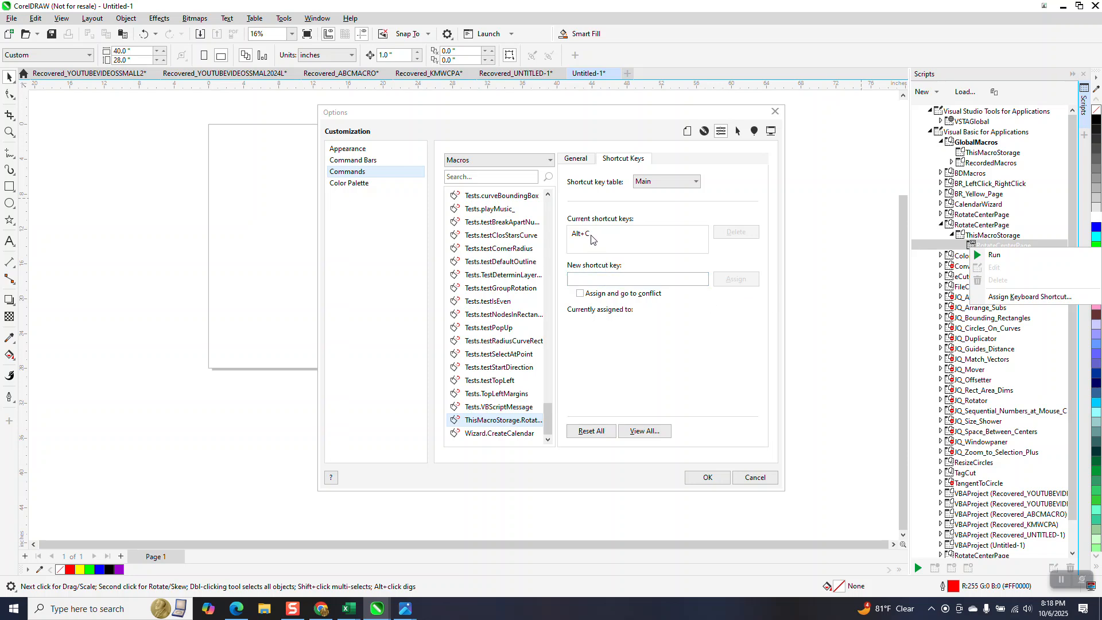
pyautogui.click(756, 478)
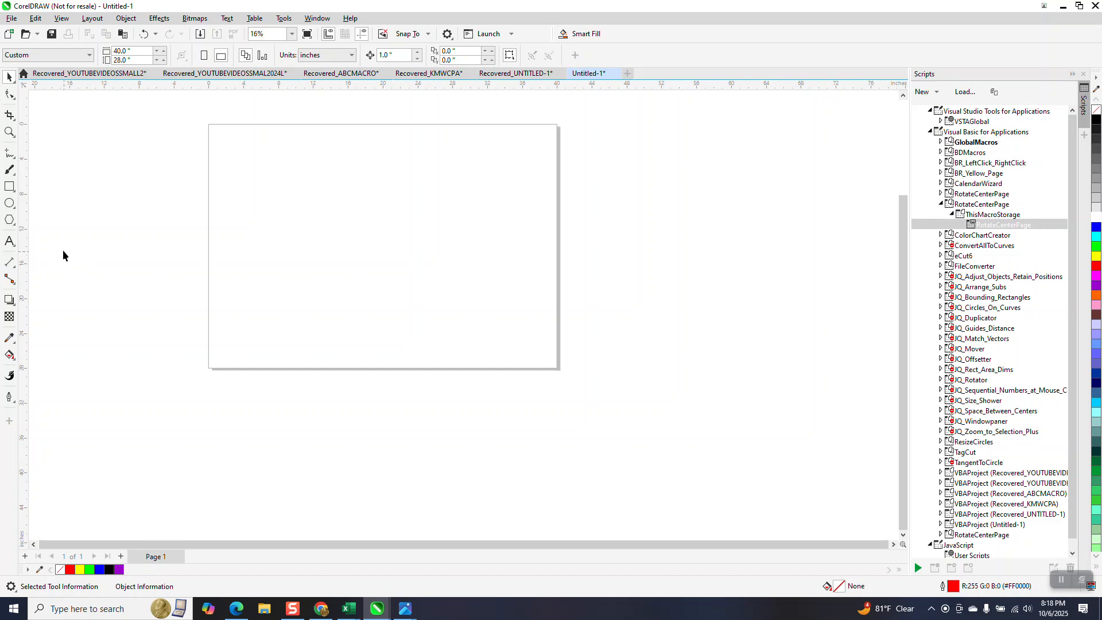
# Draw a circle about 3.4 in across, centre it on the page, and move it up near the page's top edge.
pyautogui.click(9, 203)
pyautogui.moveTo(450, 178); pyautogui.dragTo(415, 210)
pyautogui.press('space')
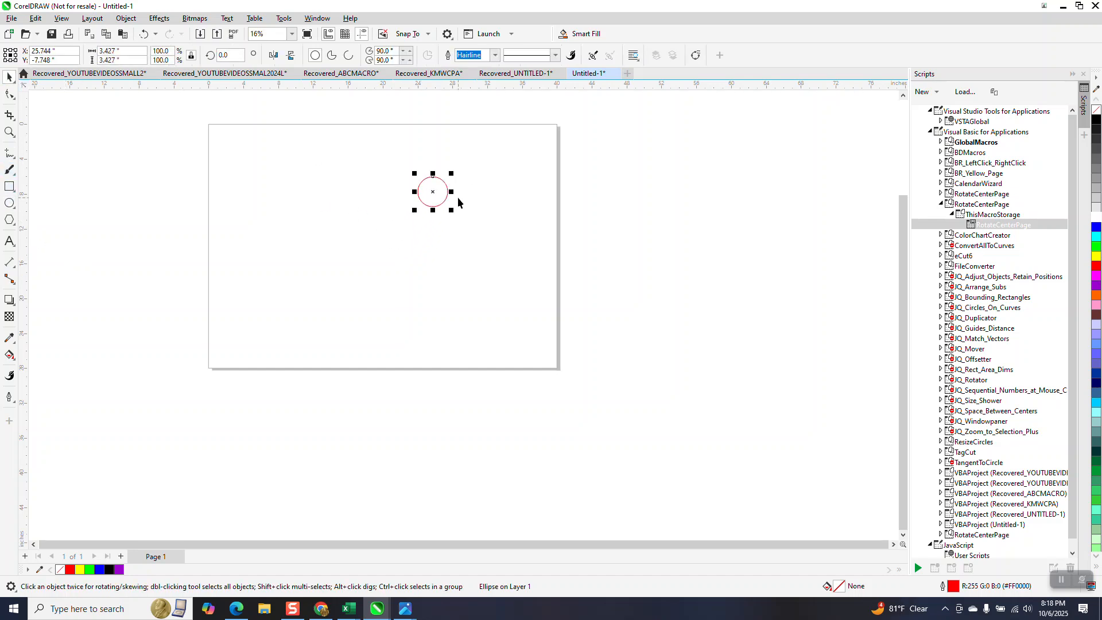
pyautogui.press('p')
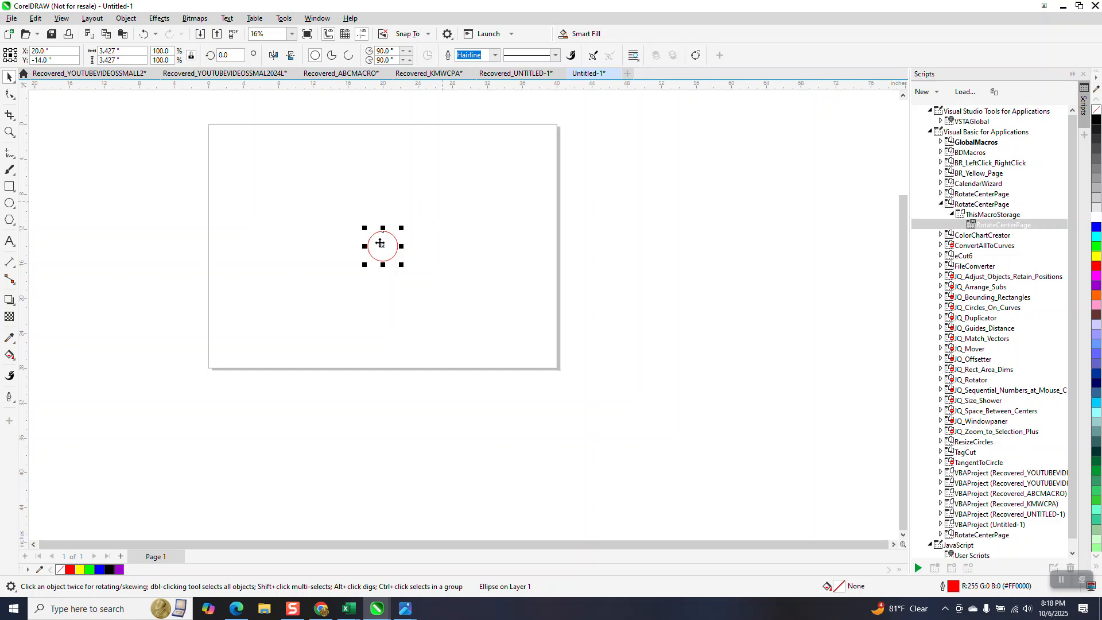
pyautogui.moveTo(382, 249); pyautogui.dragTo(376, 161)
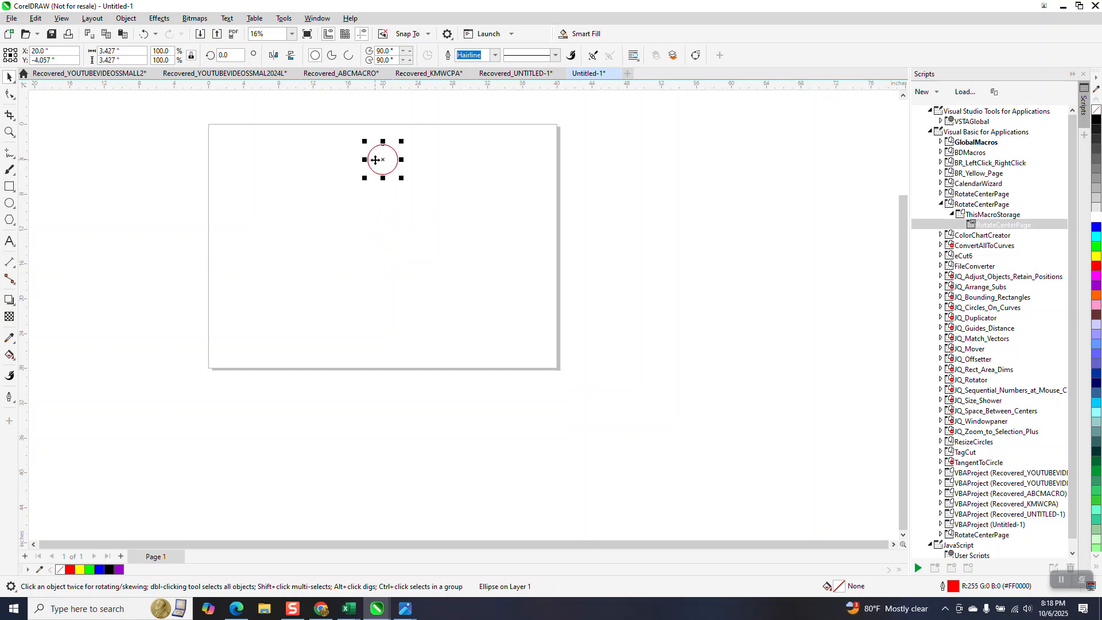
# Rotate the circle by 22.5° around the page centre.
pyautogui.click(229, 55)
pyautogui.write('22.5')
pyautogui.press('Return')
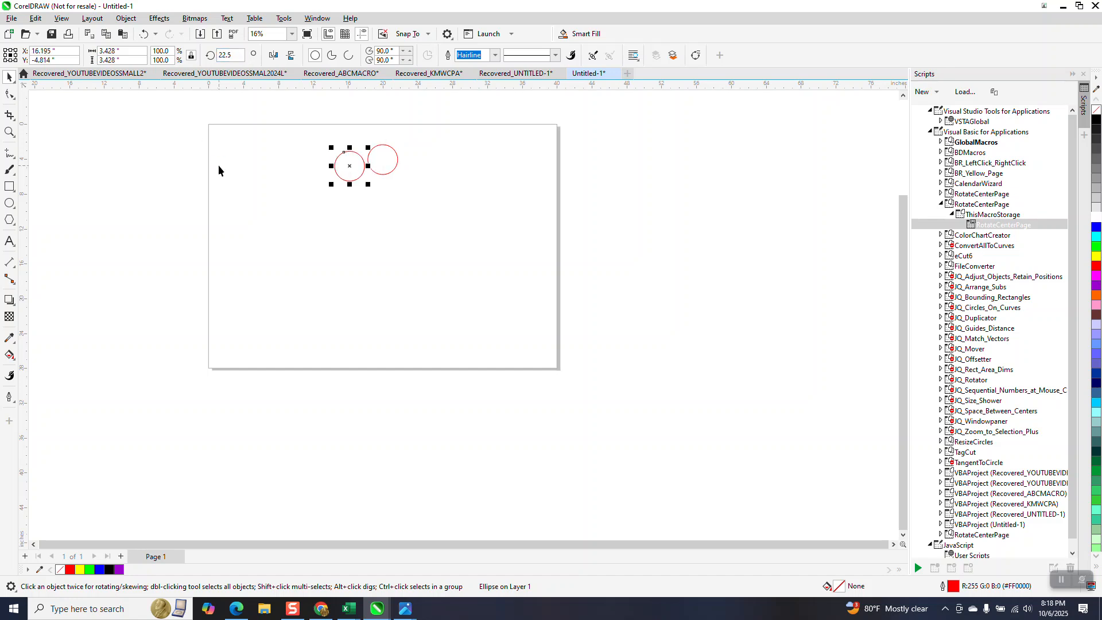
# Repeat the 22.5° rotation six more times to build an arc of circles around the page centre.
pyautogui.hotkey('ctrl', 'r')
pyautogui.hotkey('ctrl', 'r')
pyautogui.hotkey('ctrl', 'r')
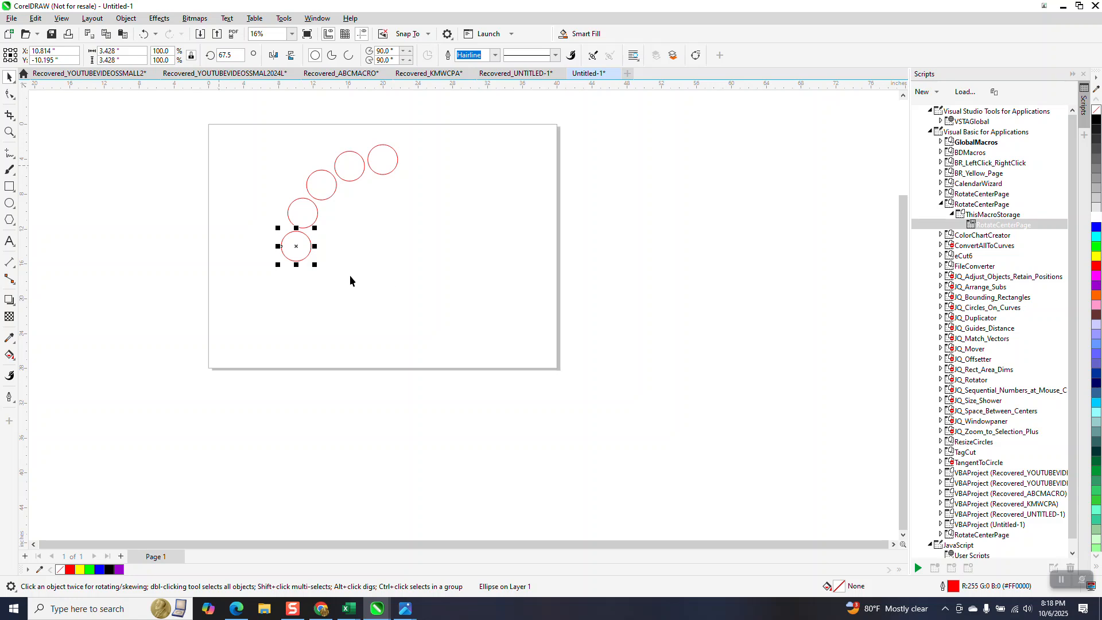
pyautogui.hotkey('ctrl', 'r')
pyautogui.hotkey('ctrl', 'r')
pyautogui.hotkey('ctrl', 'r')
# Delete the lower circles of the arc.
pyautogui.click(298, 251)
pyautogui.press('Delete')
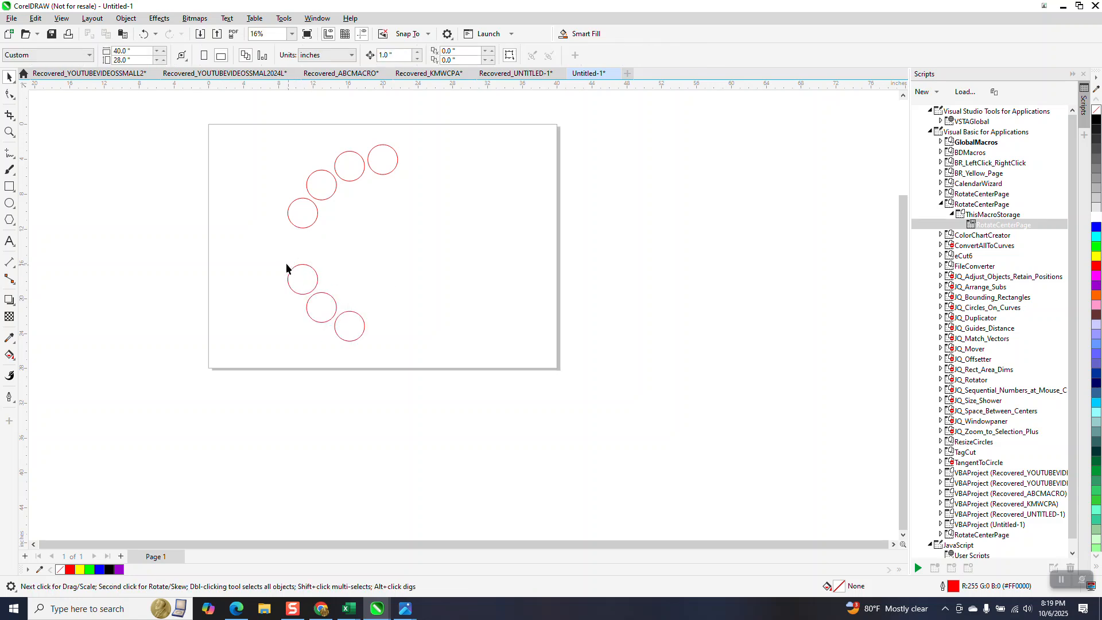
pyautogui.moveTo(283, 264); pyautogui.dragTo(383, 344)
pyautogui.press('Delete')
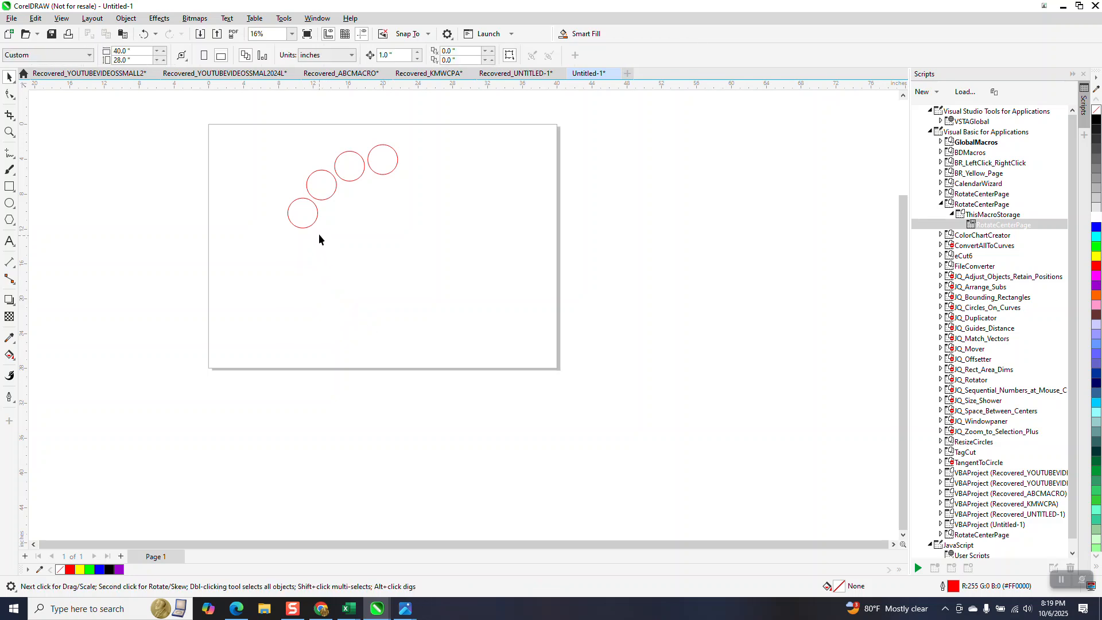
# Delete the three rotated circles next to the original top circle one by one.
pyautogui.click(314, 214)
pyautogui.press('Delete')
pyautogui.click(333, 193)
pyautogui.press('Delete')
pyautogui.click(343, 177)
pyautogui.press('Delete')
# Rotate the top circle freehand about 214° around the page centre.
pyautogui.click(398, 155)
pyautogui.moveTo(401, 153); pyautogui.dragTo(379, 154)
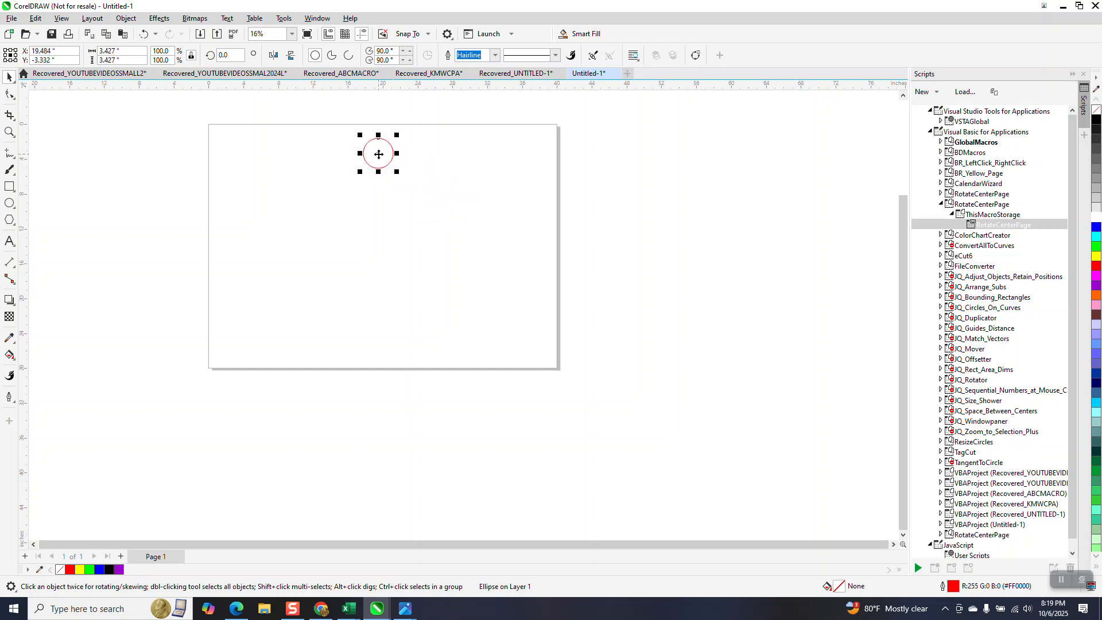
pyautogui.click(379, 154)
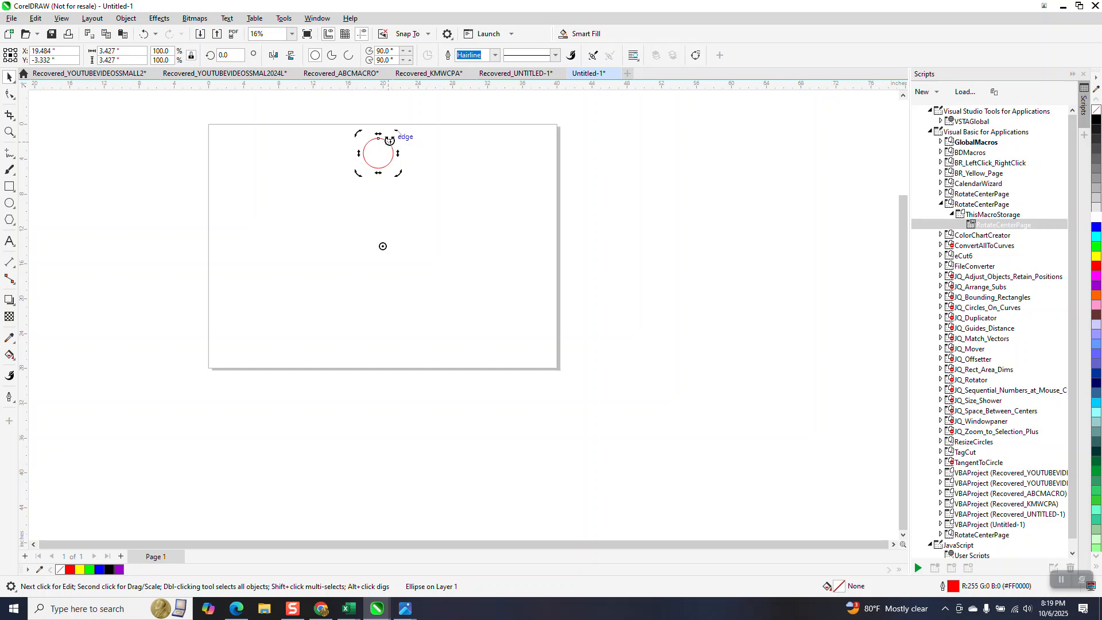
pyautogui.moveTo(397, 135)
pyautogui.mouseDown()
pyautogui.moveTo(287, 209)
pyautogui.moveTo(450, 209)
pyautogui.moveTo(398, 285)
pyautogui.moveTo(387, 209)
pyautogui.moveTo(367, 239)
pyautogui.moveTo(391, 266)
pyautogui.mouseUp()
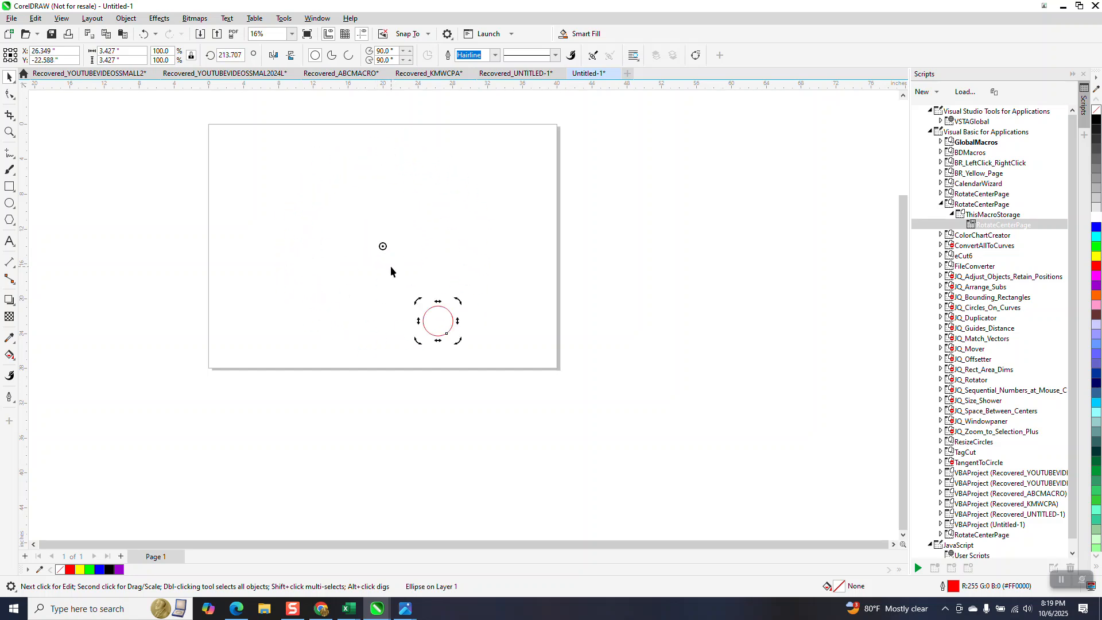